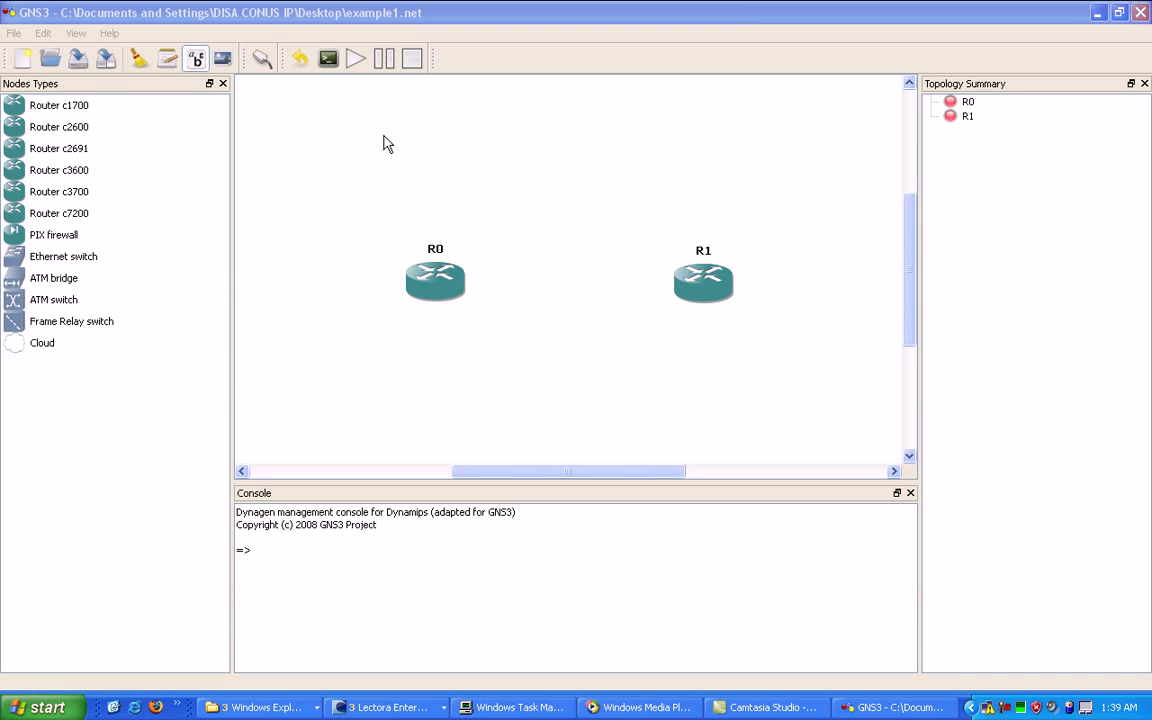
Step: Connect router R0 to router R1 with a Serial link and finish adding links
{"action": "left_click", "coordinate": [259, 62]}
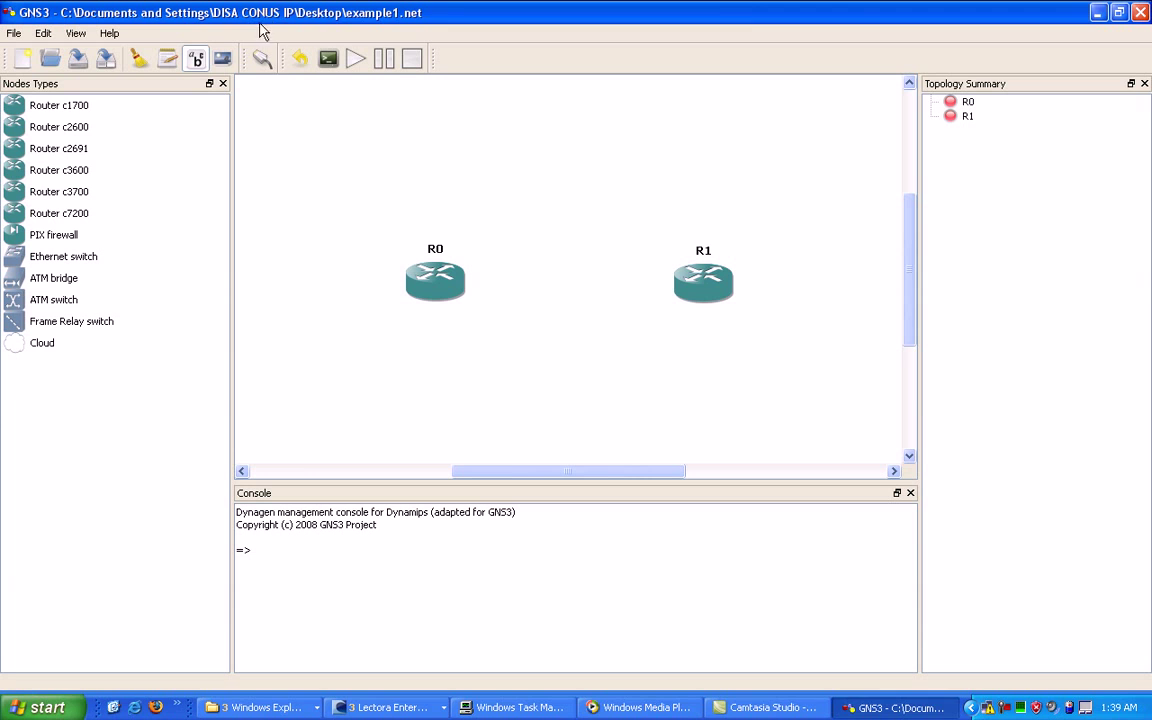
{"action": "left_click", "coordinate": [260, 62]}
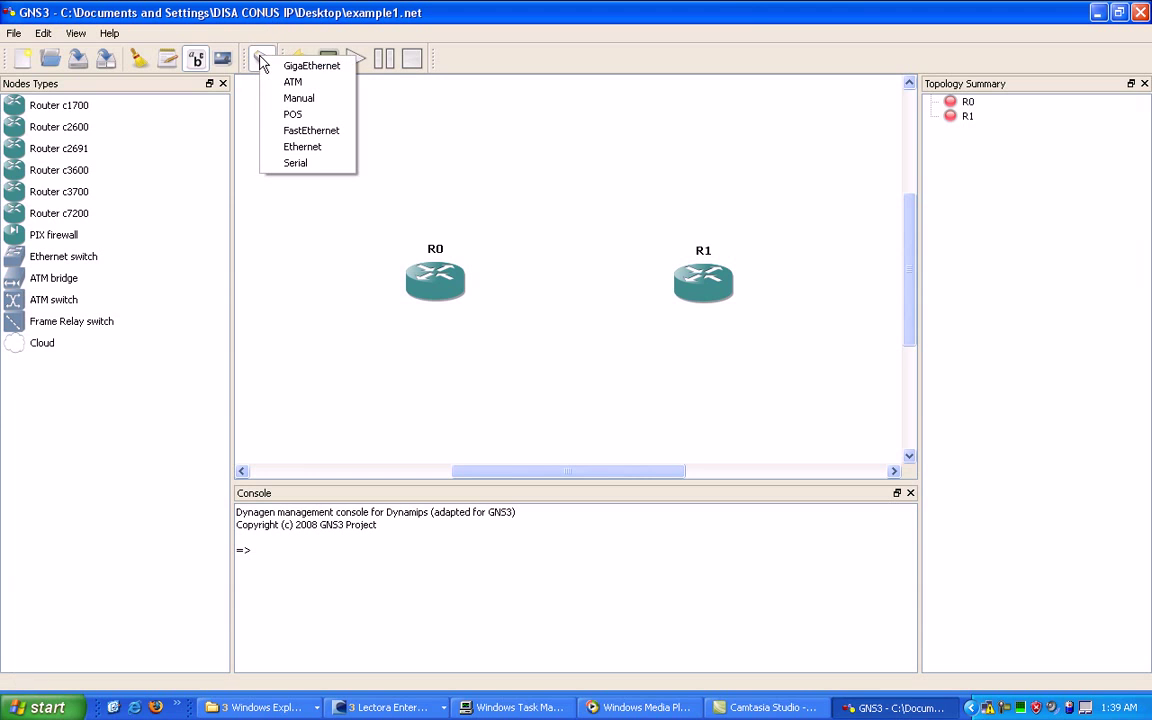
{"action": "left_click", "coordinate": [283, 165]}
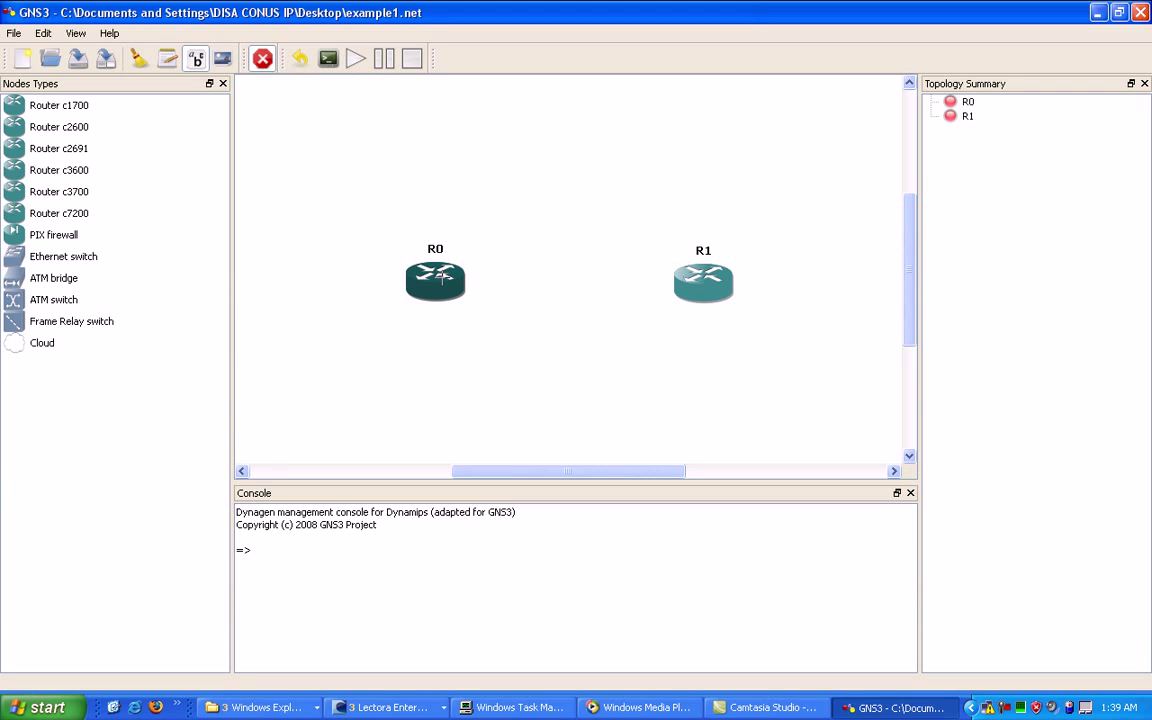
{"action": "left_click", "coordinate": [451, 283]}
{"action": "left_click", "coordinate": [701, 290]}
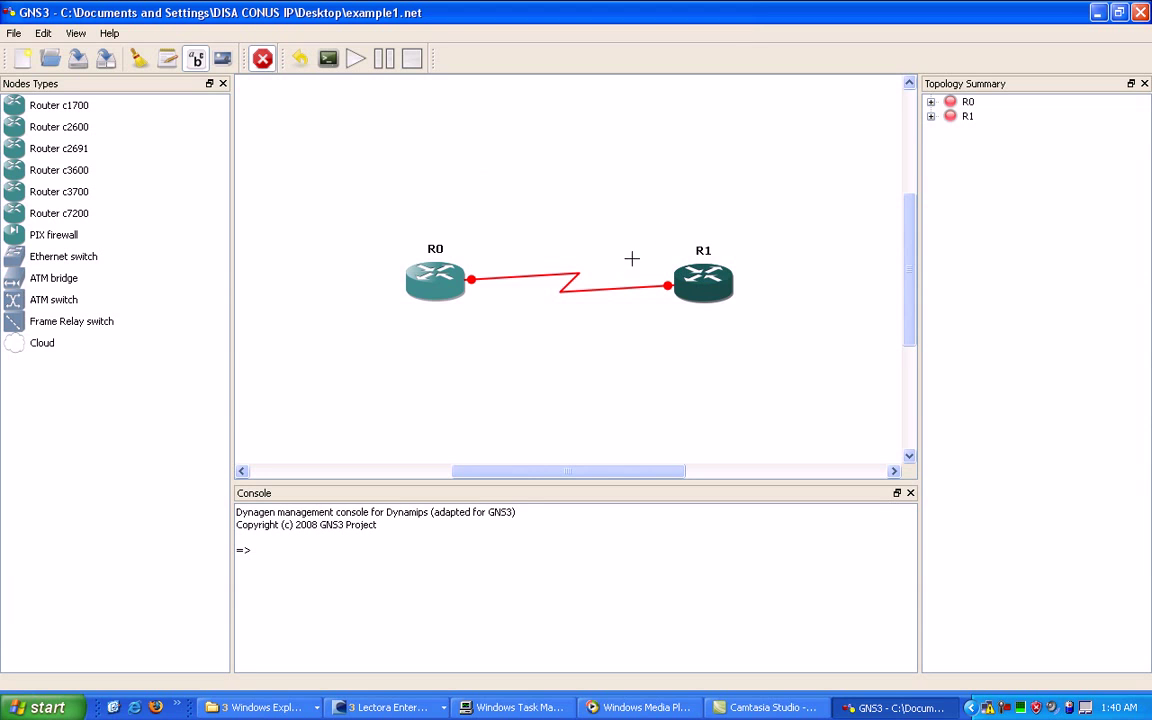
{"action": "left_click", "coordinate": [262, 60]}
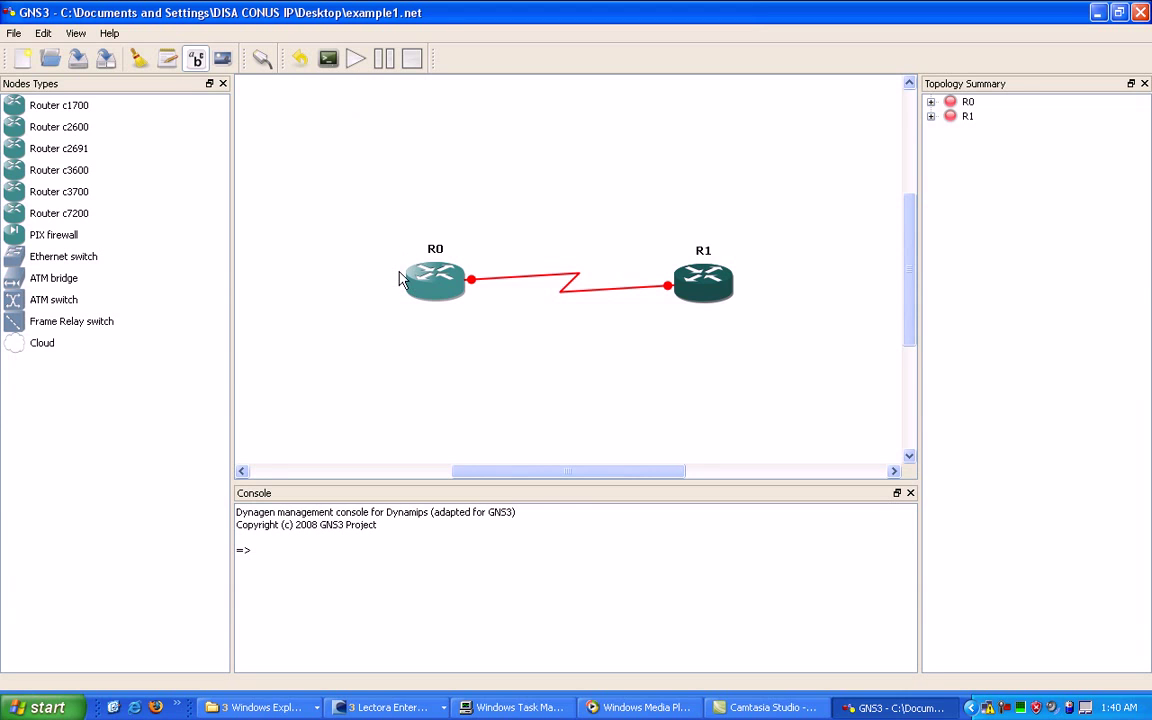
Step: Expand R0 and R1 in the topology summary to examine which interfaces the link uses
{"action": "left_click", "coordinate": [430, 290]}
{"action": "left_click", "coordinate": [931, 102]}
{"action": "left_click", "coordinate": [931, 129]}
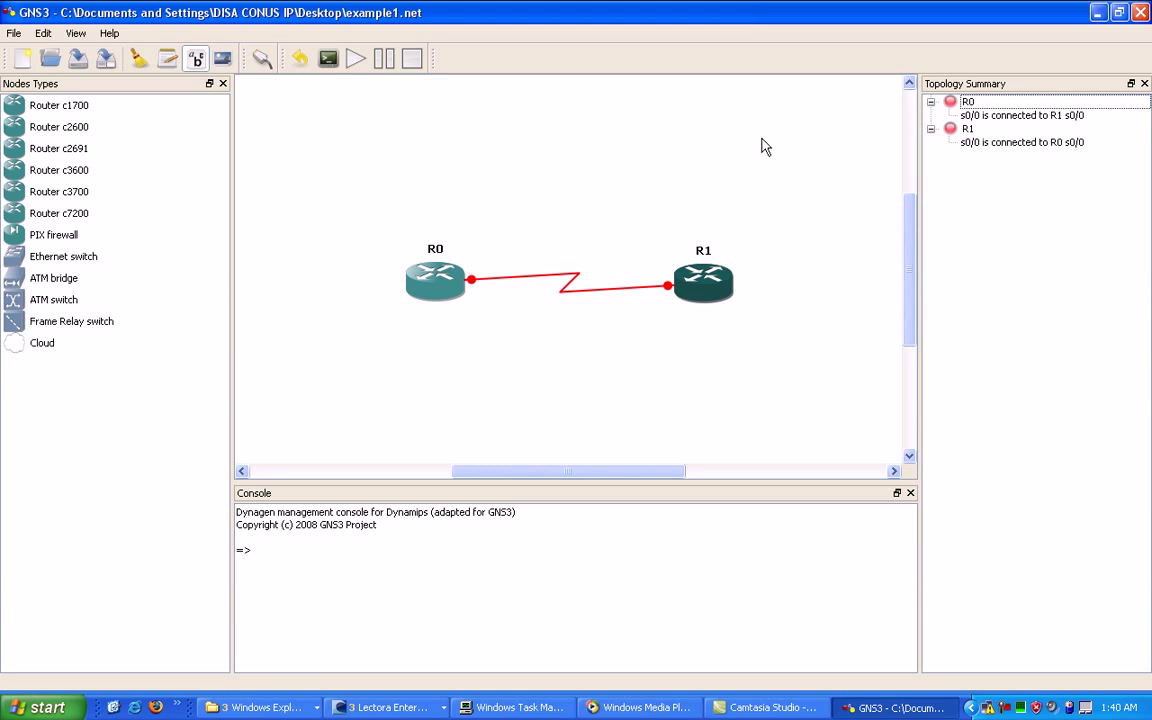
{"action": "left_click", "coordinate": [644, 172]}
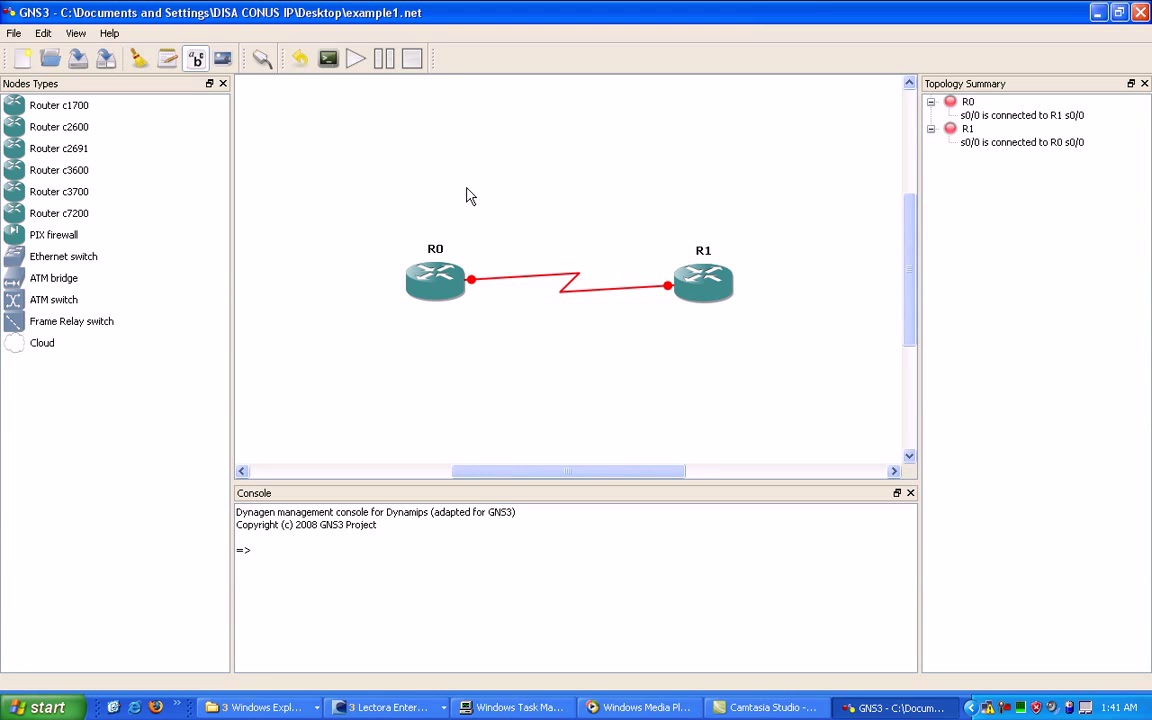
Step: Bring up the Windows Task Manager performance graphs clear of the topology and start router R0
{"action": "double_click", "coordinate": [1022, 710]}
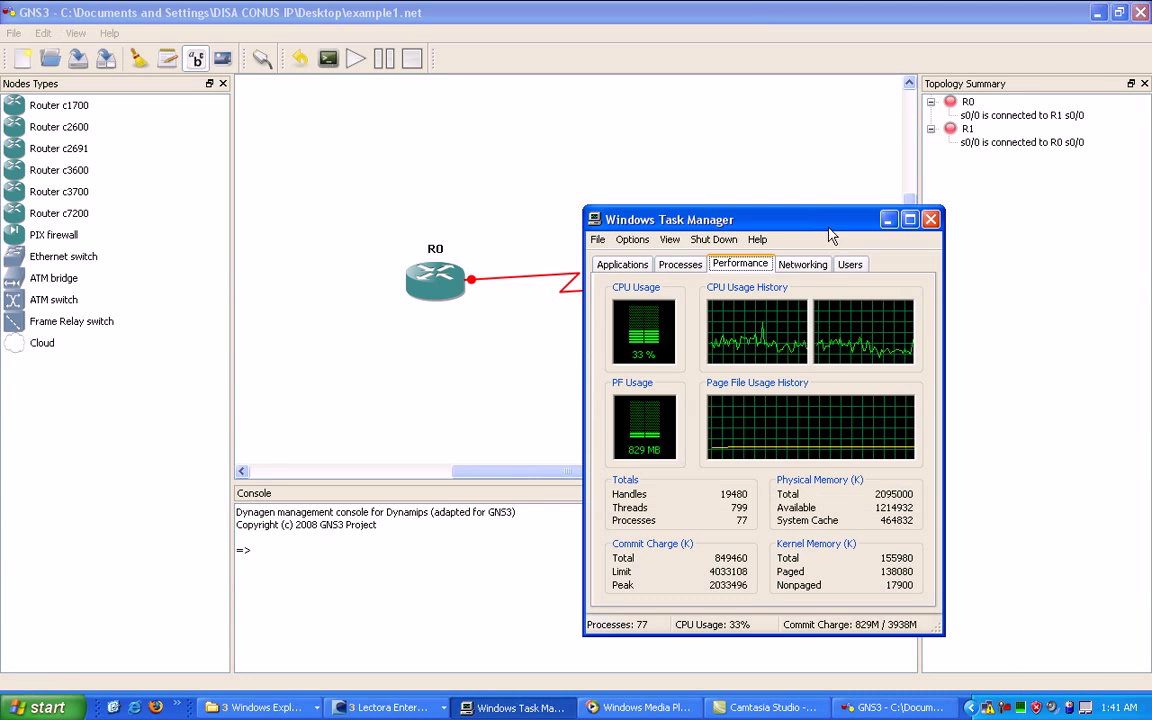
{"action": "left_click_drag", "start_coordinate": [737, 224], "coordinate": [923, 268]}
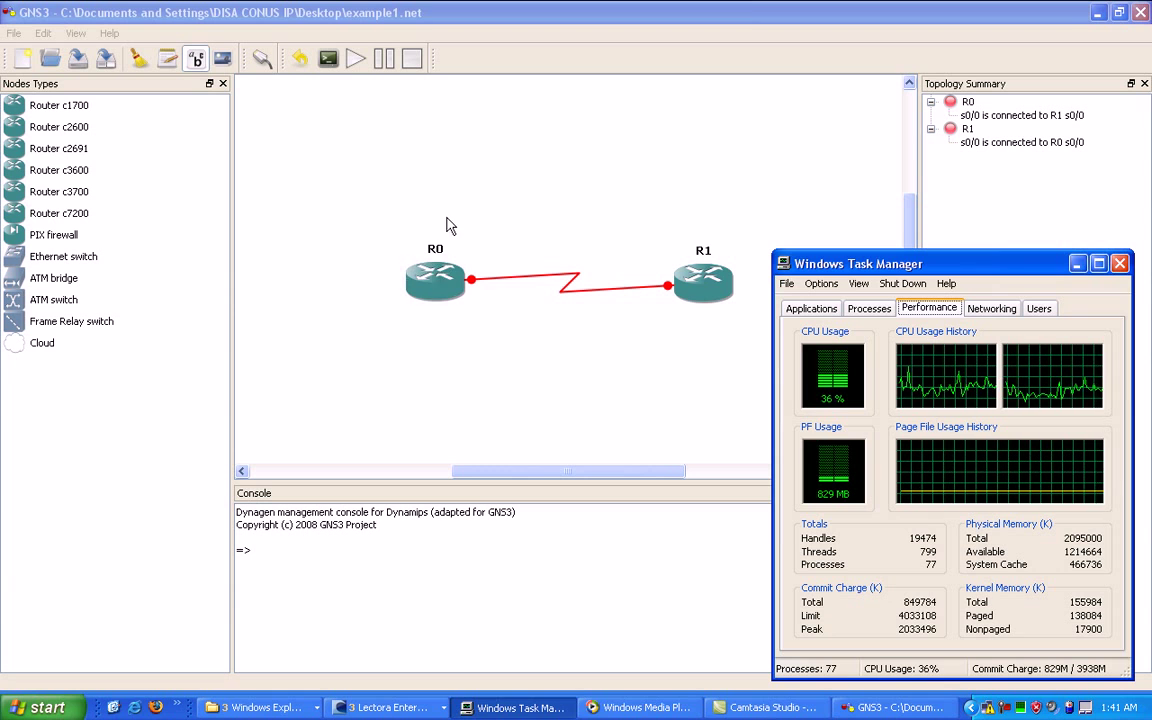
{"action": "left_click", "coordinate": [433, 287]}
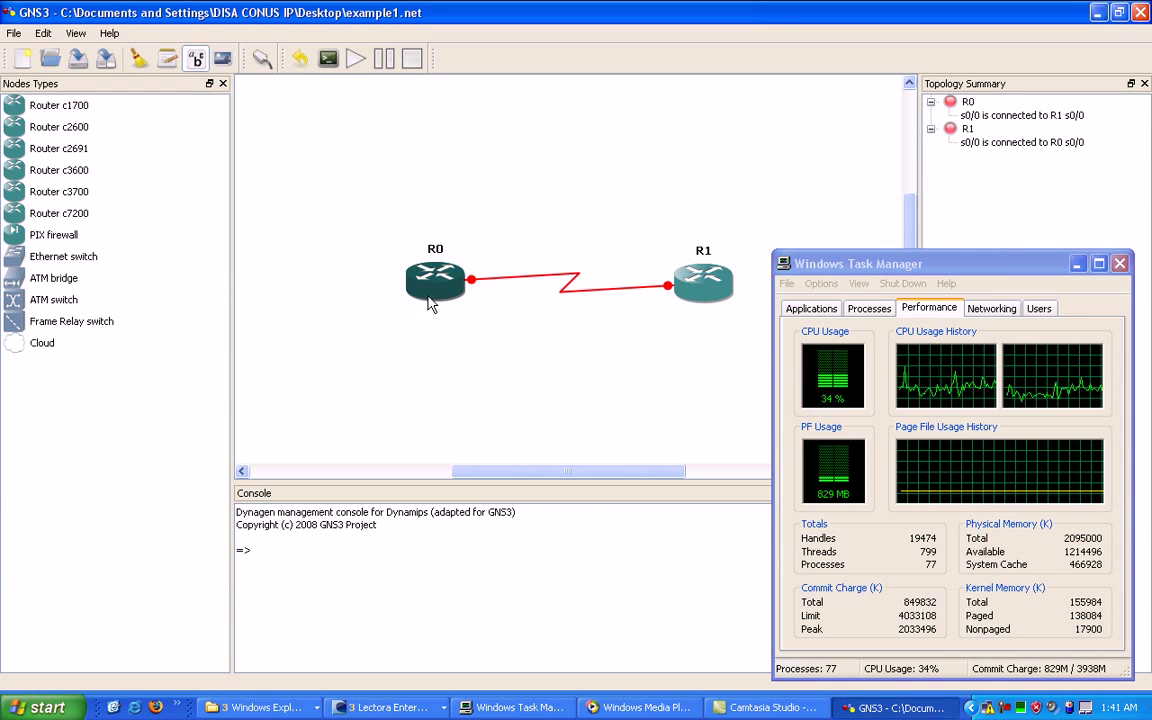
{"action": "right_click", "coordinate": [433, 287]}
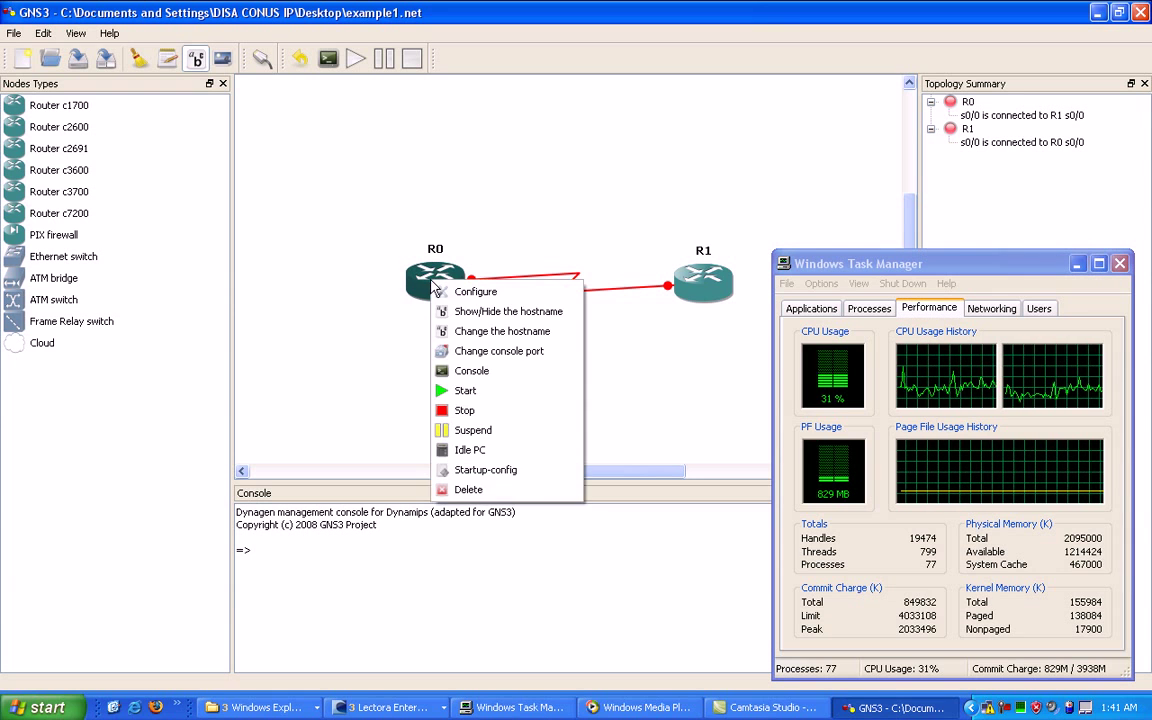
{"action": "left_click", "coordinate": [450, 392]}
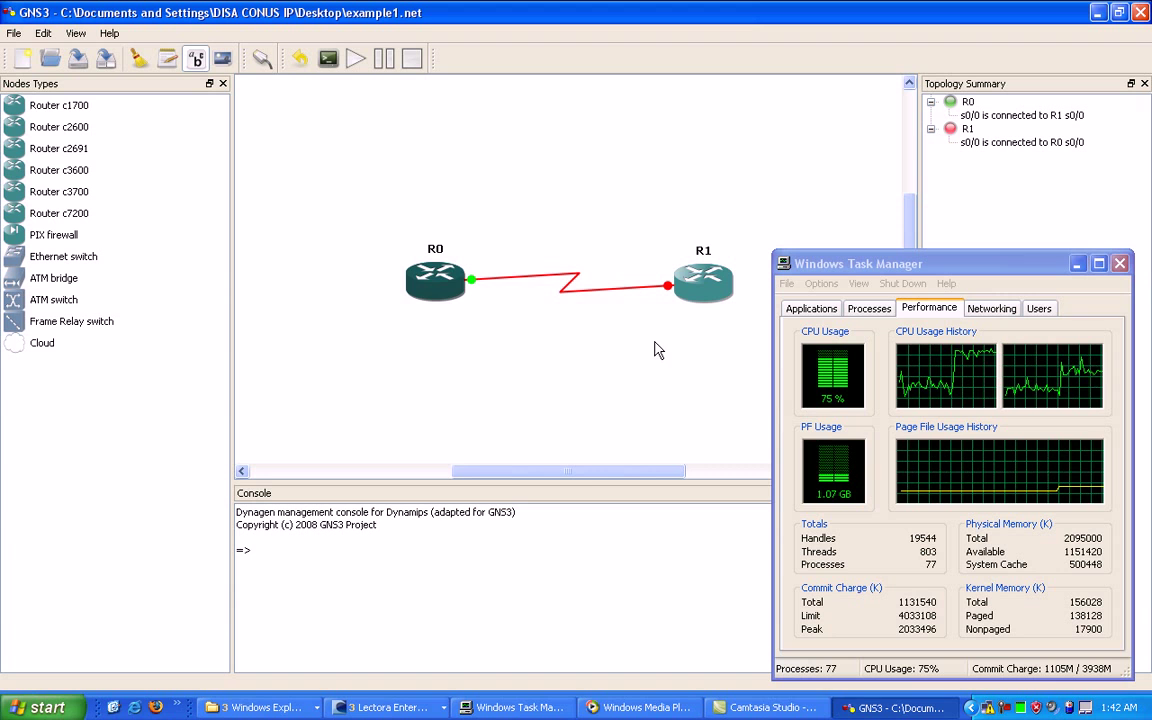
Step: Open R0's console, place its window below the routers, and send blank lines to check that the router prompt responds
{"action": "right_click", "coordinate": [437, 288]}
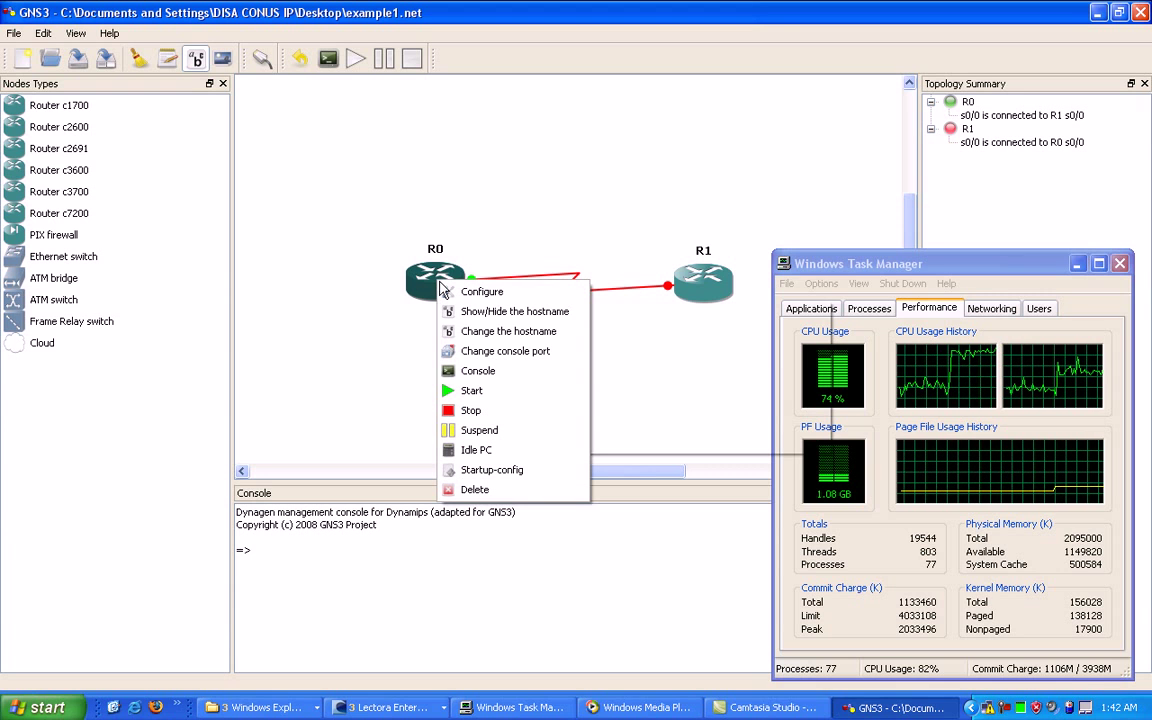
{"action": "left_click", "coordinate": [472, 371]}
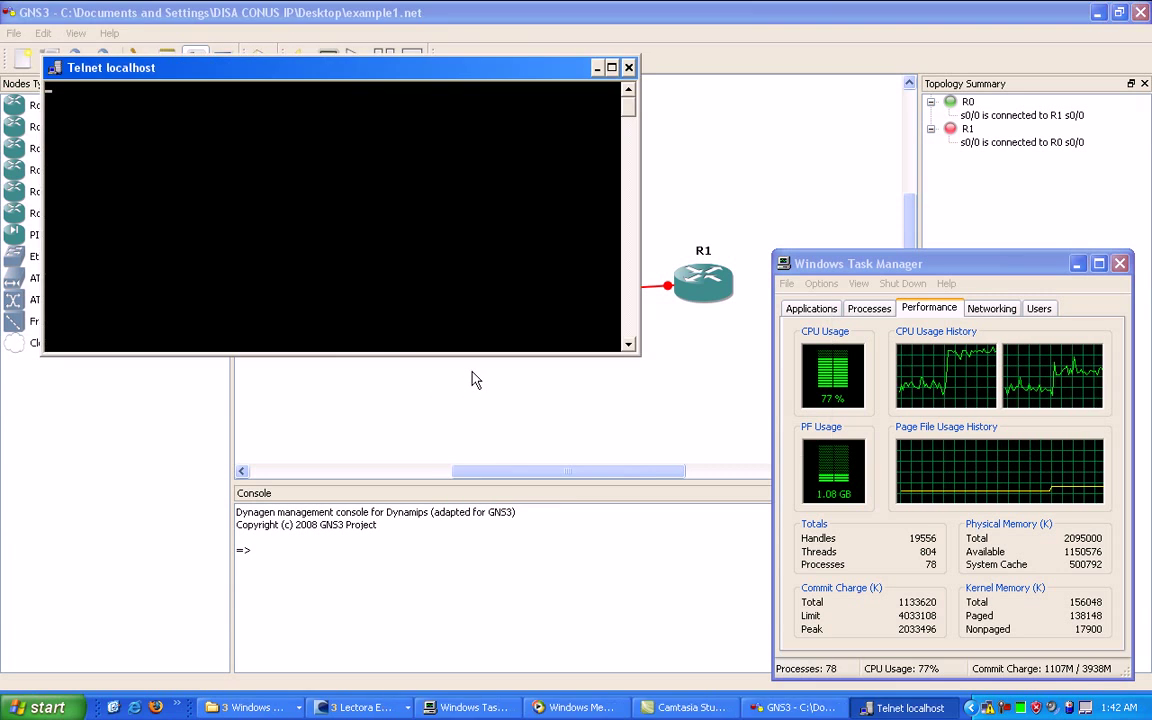
{"action": "left_click_drag", "start_coordinate": [239, 77], "coordinate": [311, 390]}
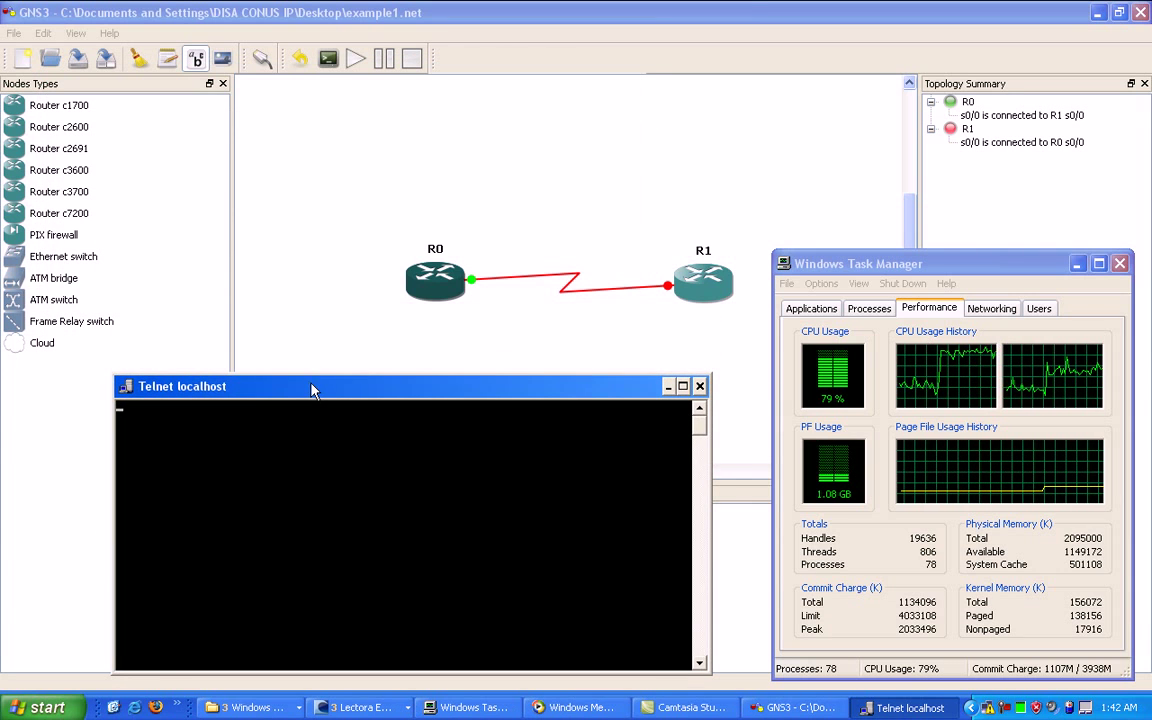
{"action": "key", "text": "Return"}
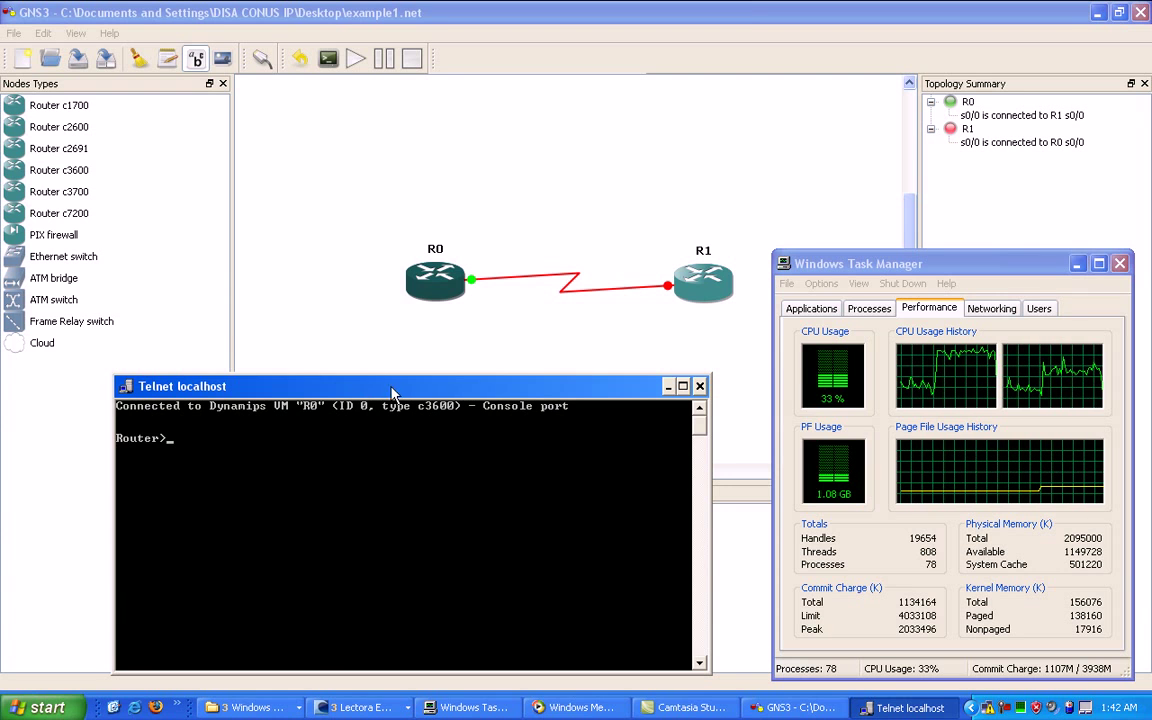
{"action": "key", "text": "Return"}
{"action": "key", "text": "Return"}
{"action": "key", "text": "Return"}
{"action": "key", "text": "Return"}
{"action": "key", "text": "Return"}
{"action": "key", "text": "Return"}
{"action": "key", "text": "Return"}
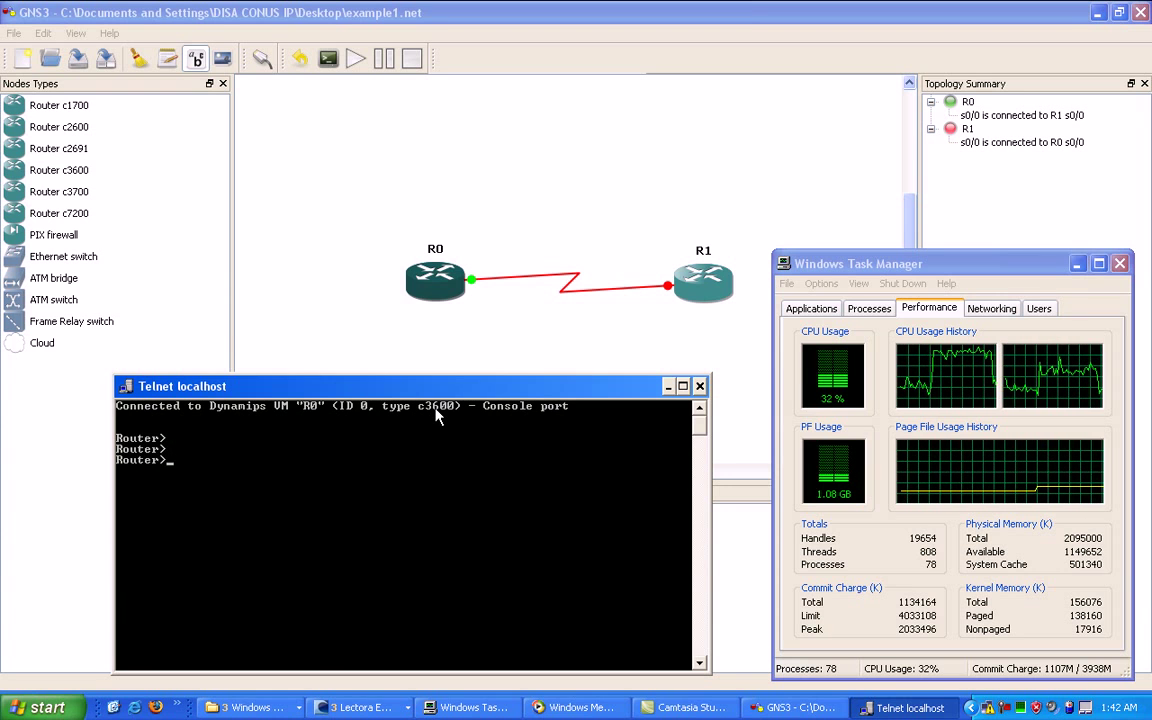
{"action": "key", "text": "Return"}
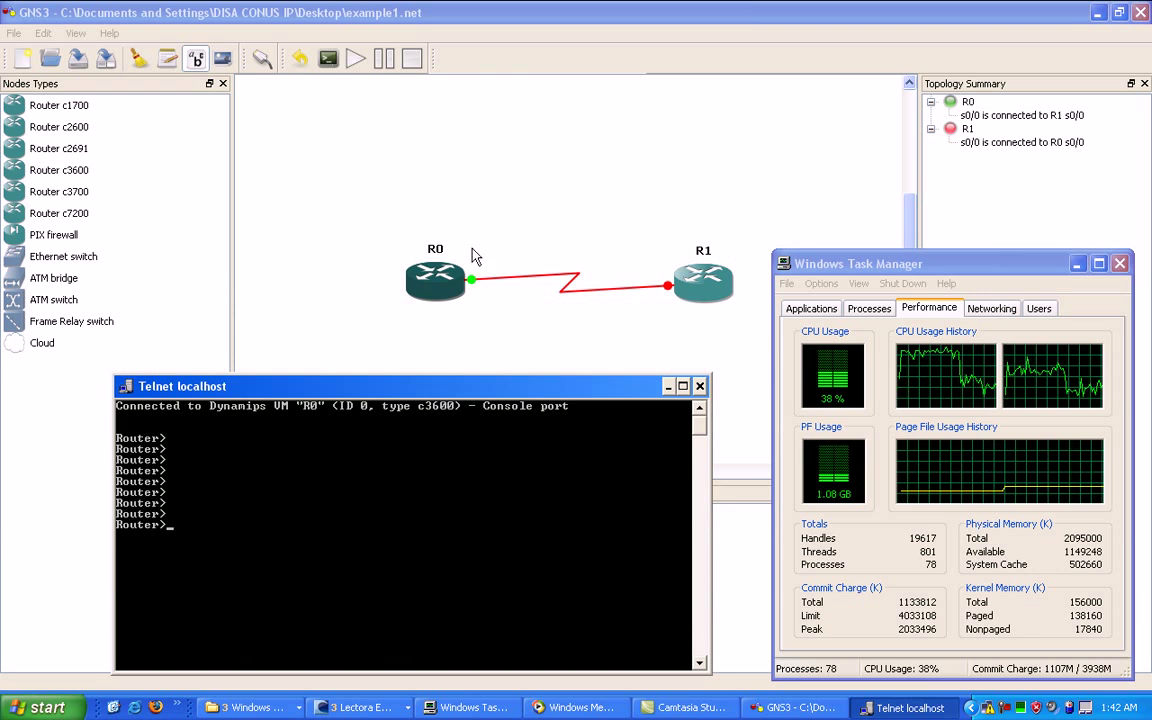
Step: Calculate a new Idle PC value for router R0, agreeing to replace the one already applied
{"action": "right_click", "coordinate": [430, 292]}
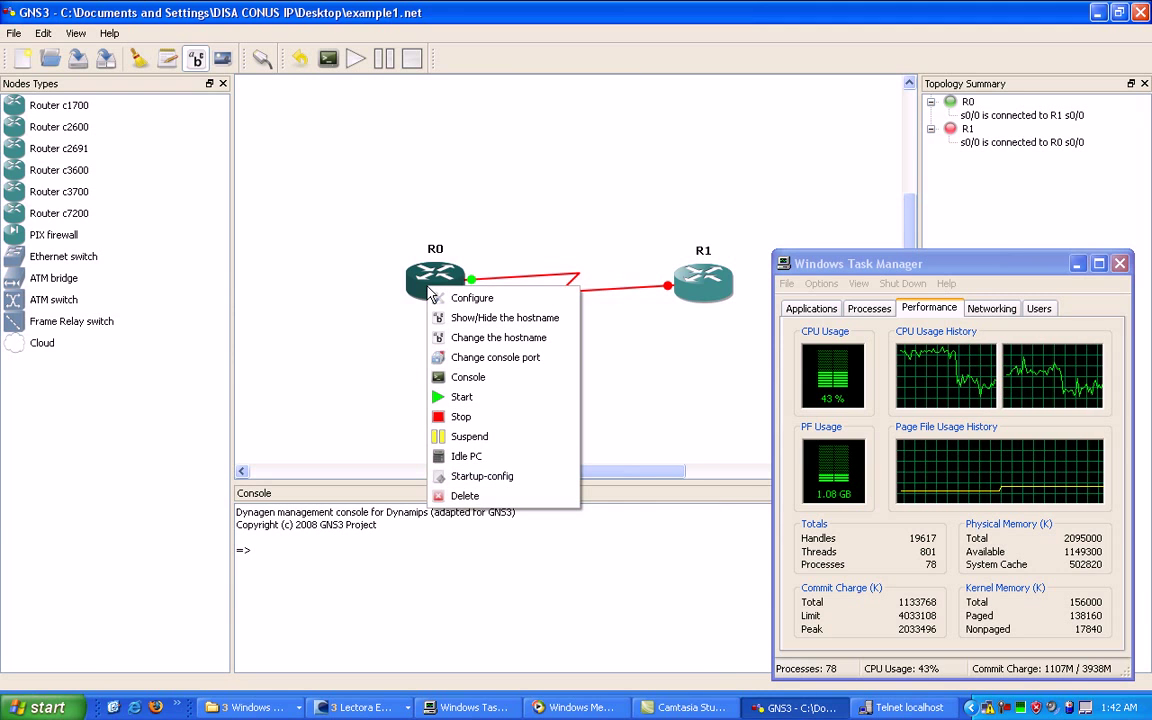
{"action": "left_click", "coordinate": [468, 456]}
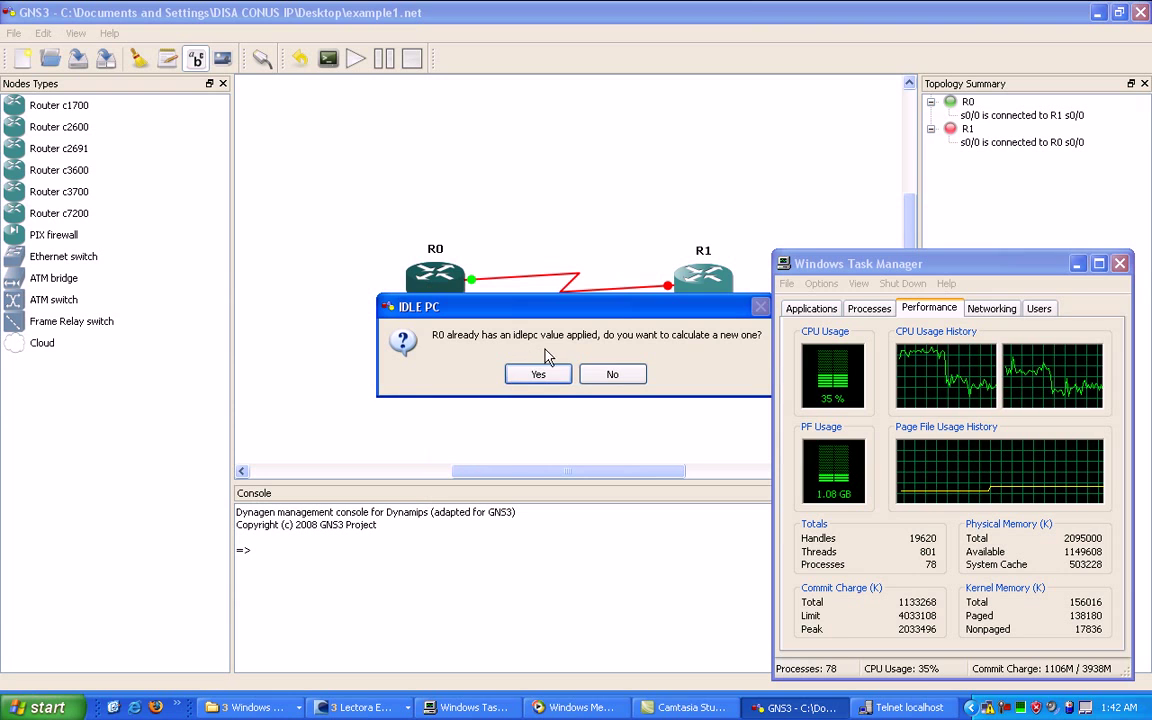
{"action": "left_click", "coordinate": [537, 375]}
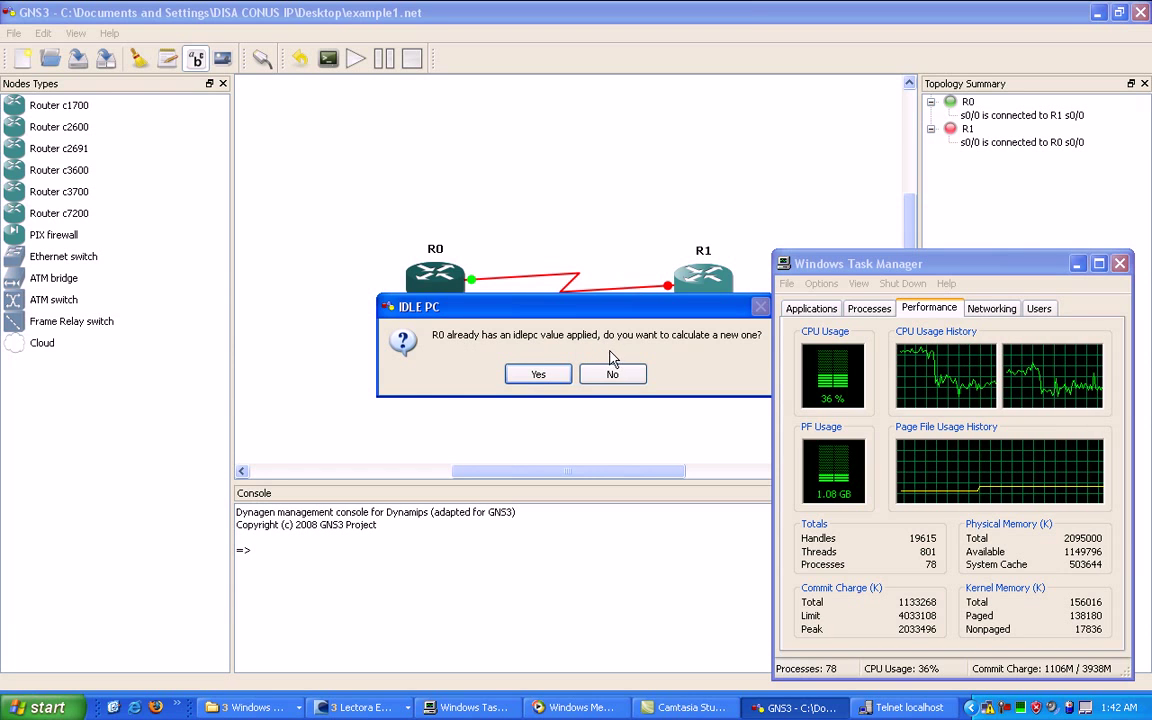
{"action": "left_click", "coordinate": [538, 374]}
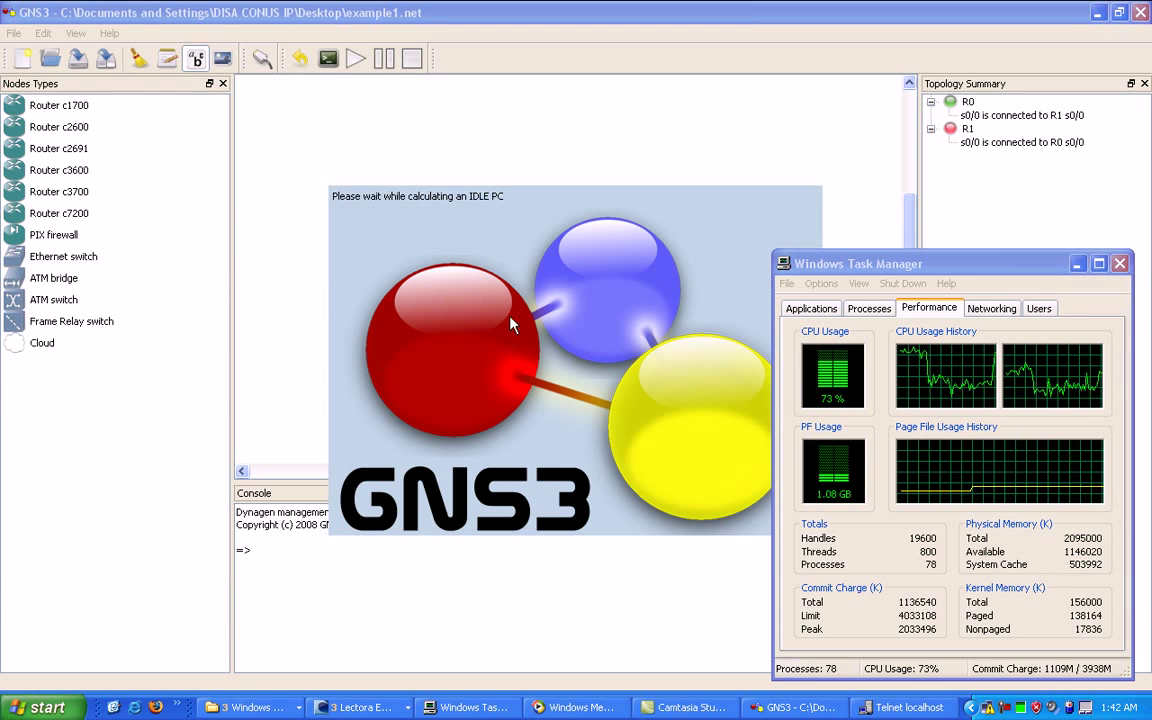
{"action": "left_click", "coordinate": [870, 707]}
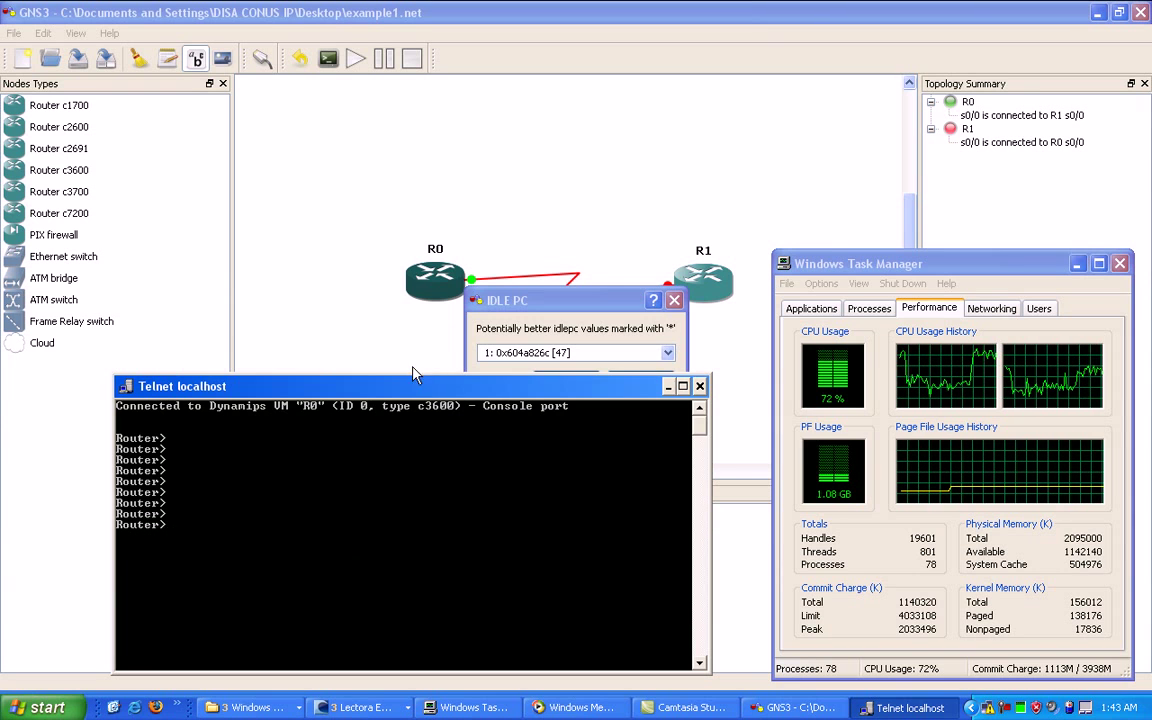
{"action": "left_click", "coordinate": [492, 276]}
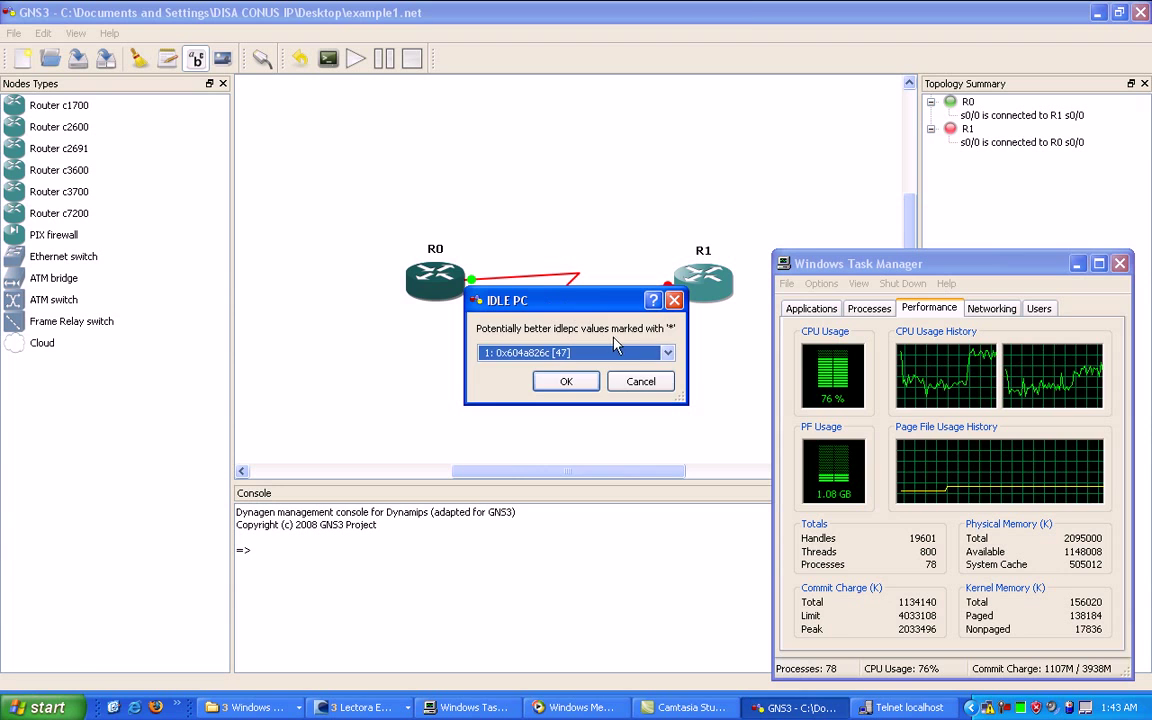
Step: Apply the starred idlepc value 0x60590998 to R0 and dismiss the confirmation
{"action": "left_click", "coordinate": [650, 356]}
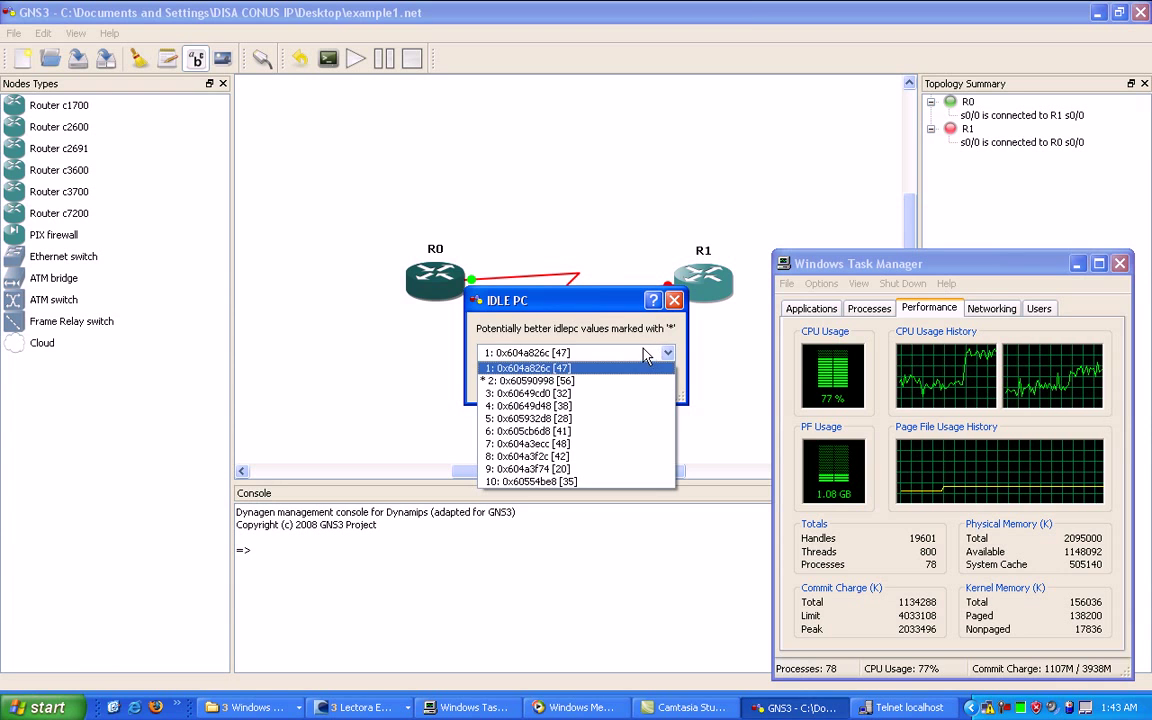
{"action": "left_click", "coordinate": [645, 356]}
{"action": "left_click", "coordinate": [635, 356]}
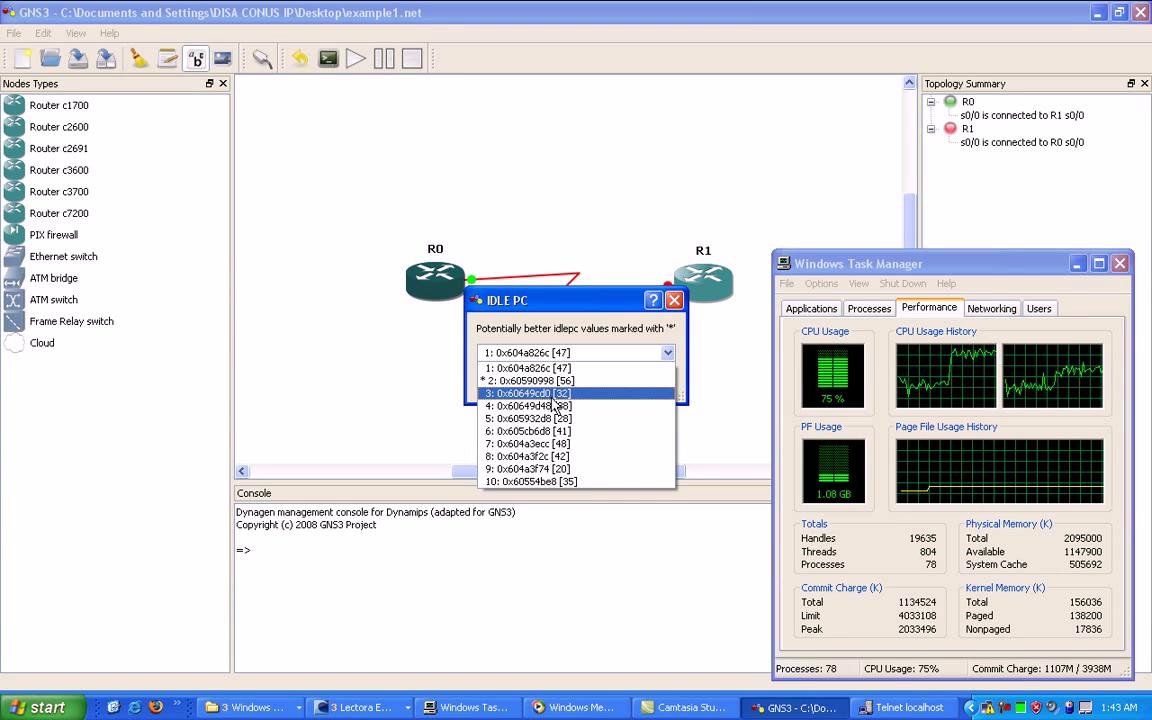
{"action": "left_click", "coordinate": [524, 384]}
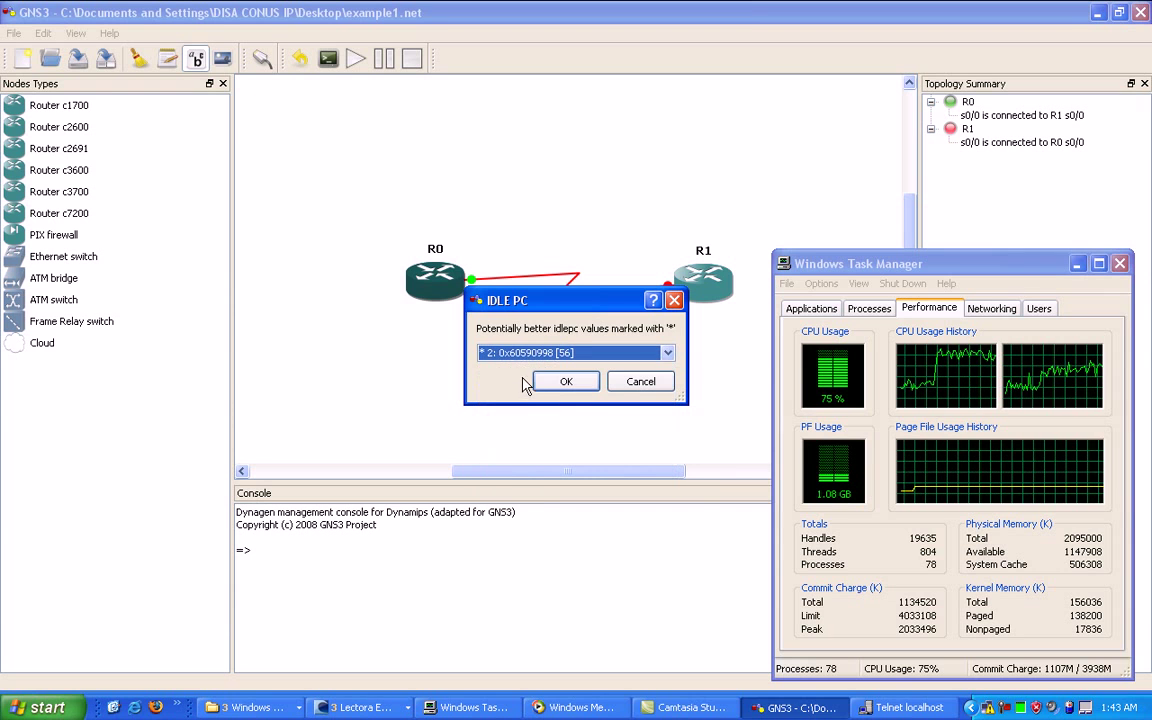
{"action": "left_click", "coordinate": [559, 384]}
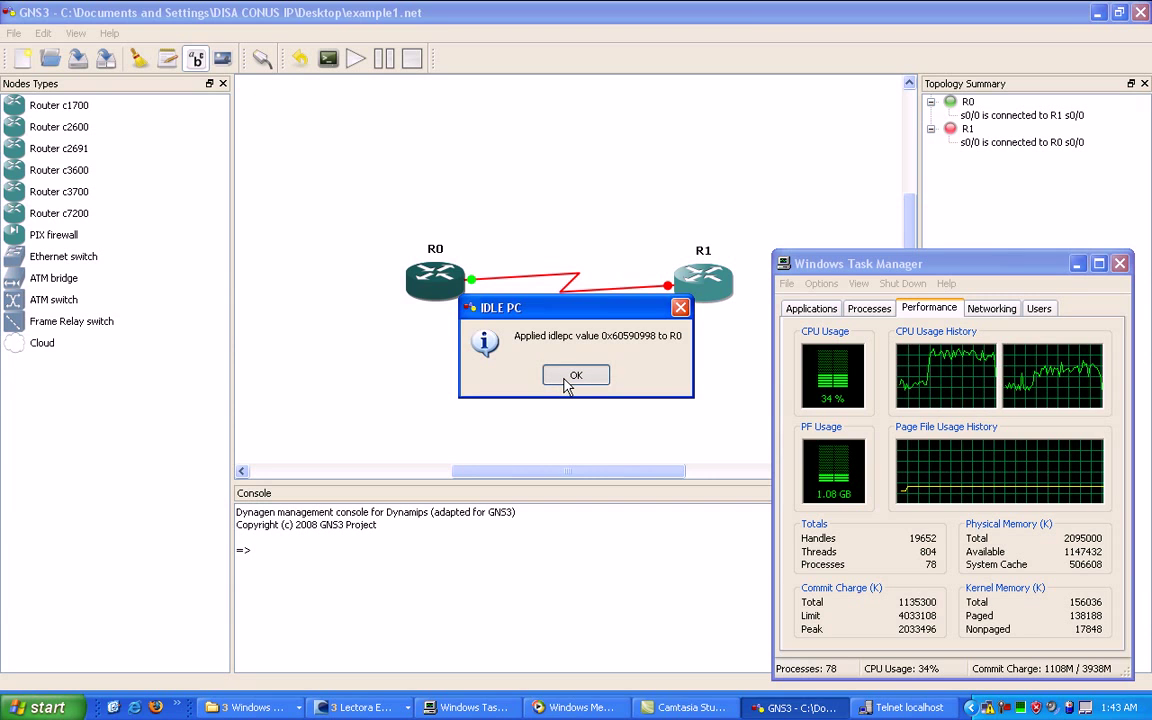
{"action": "left_click", "coordinate": [567, 380]}
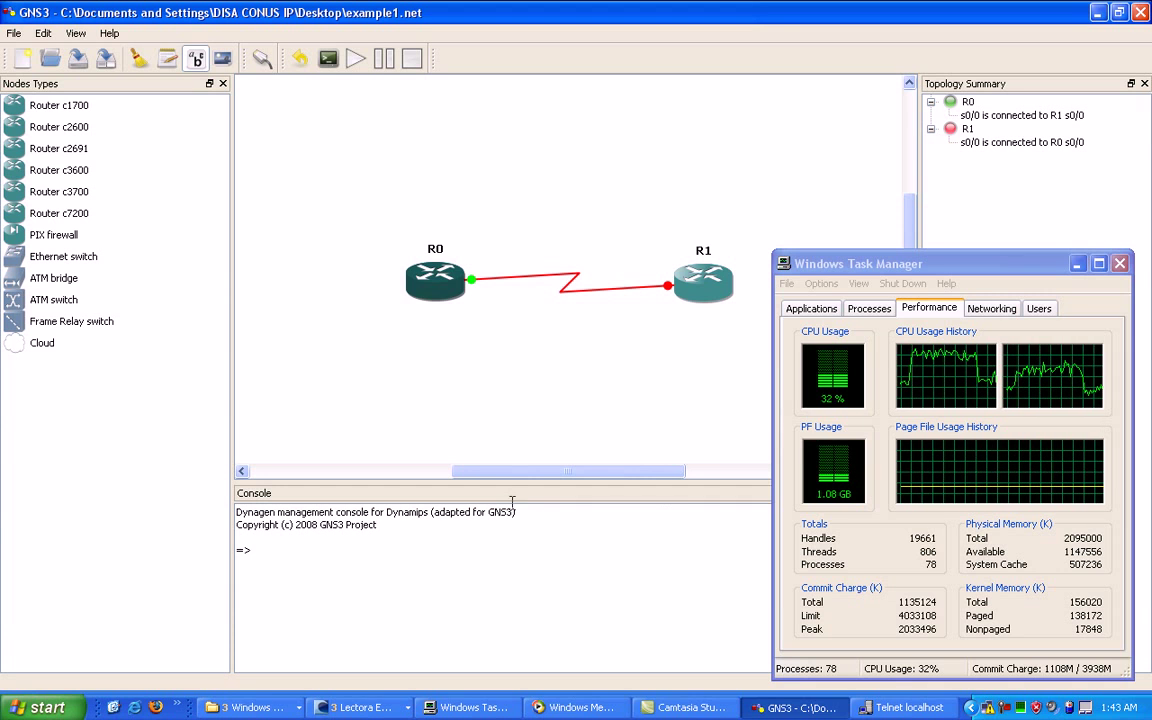
Step: In R0's console, enter privileged mode, run config t, and enter the command line console 0
{"action": "mouse_move", "coordinate": [502, 312]}
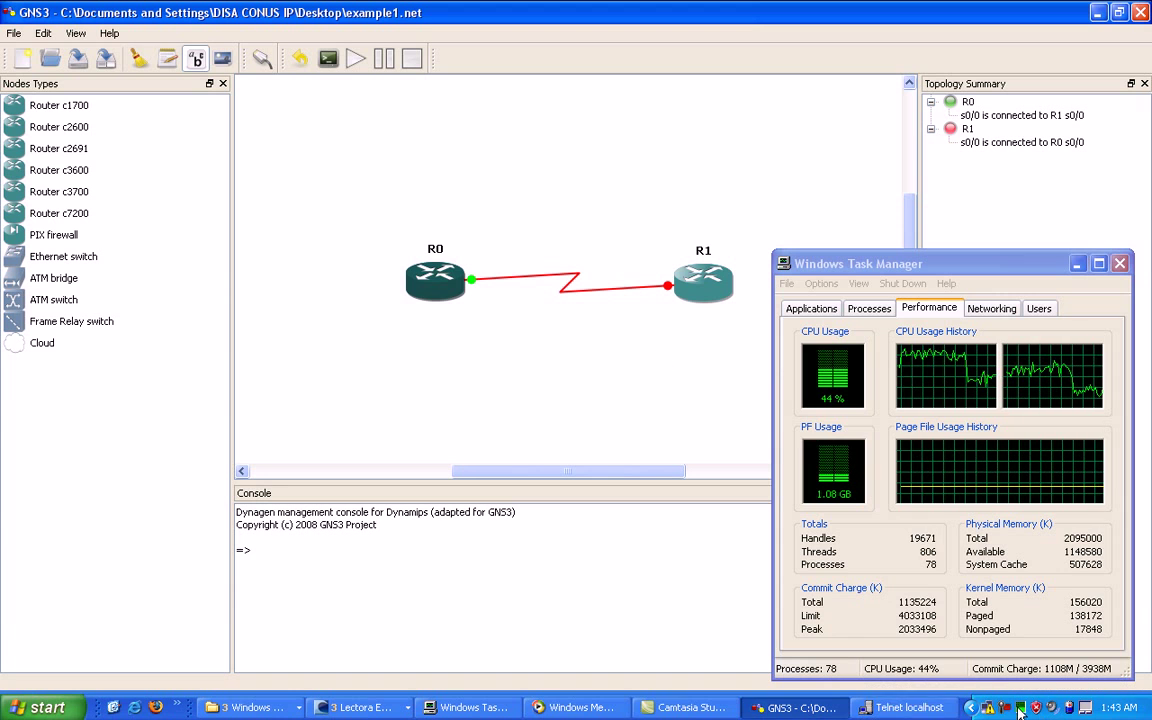
{"action": "left_click", "coordinate": [900, 707]}
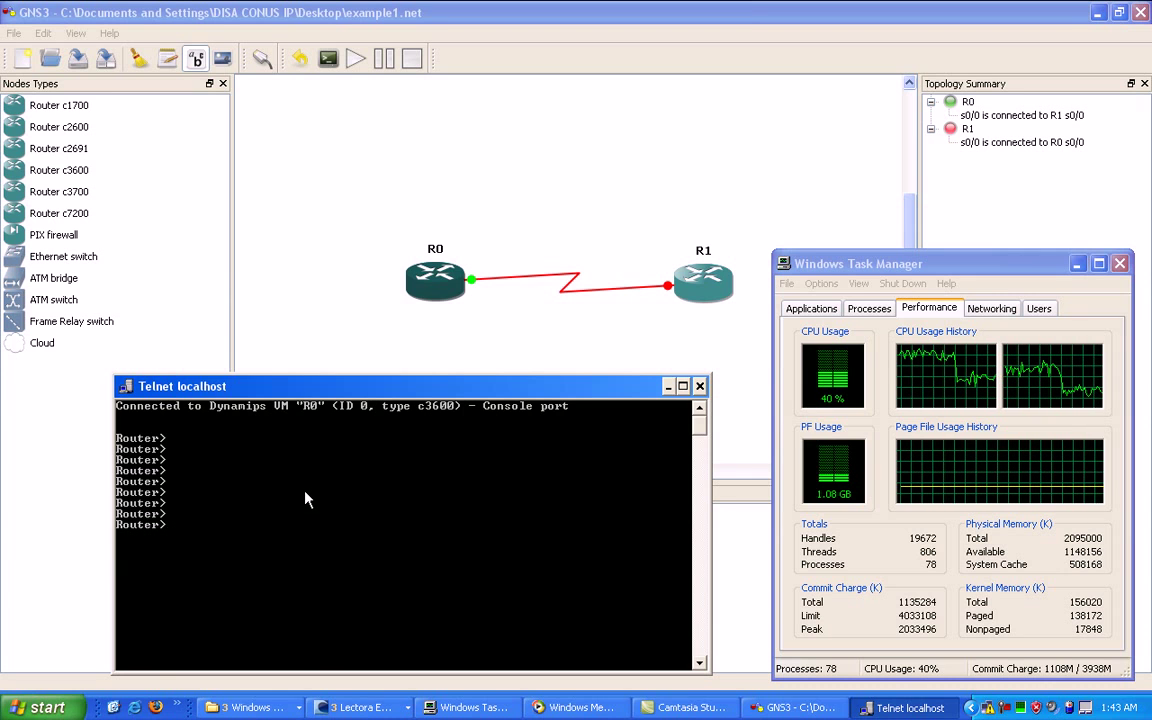
{"action": "type", "text": "en"}
{"action": "key", "text": "Return"}
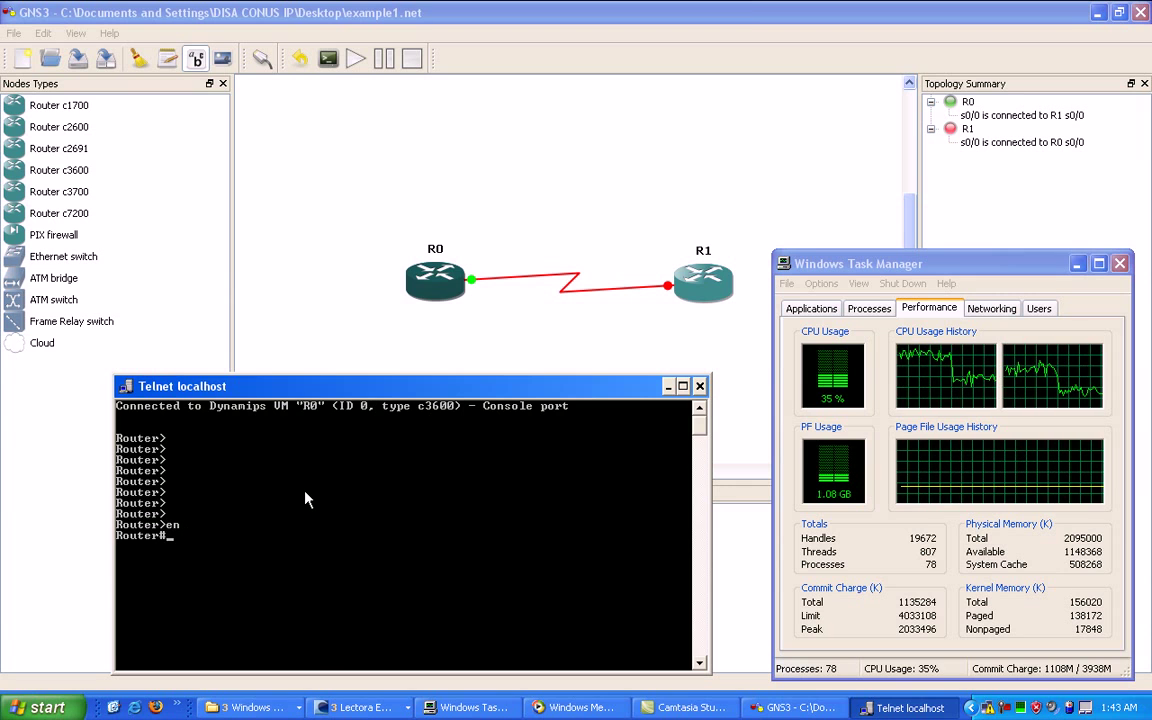
{"action": "type", "text": "congi"}
{"action": "key", "text": "BackSpace"}
{"action": "key", "text": "BackSpace"}
{"action": "type", "text": "fig t"}
{"action": "key", "text": "Return"}
{"action": "type", "text": "line con"}
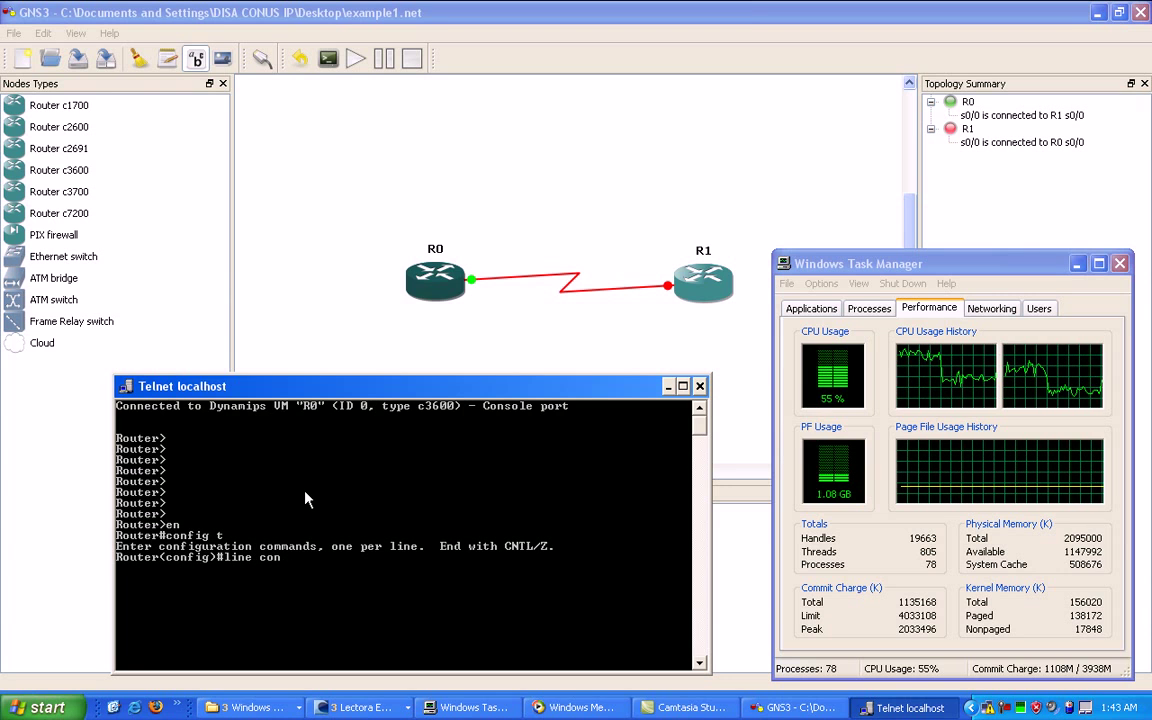
{"action": "key", "text": "Tab"}
{"action": "type", "text": "0"}
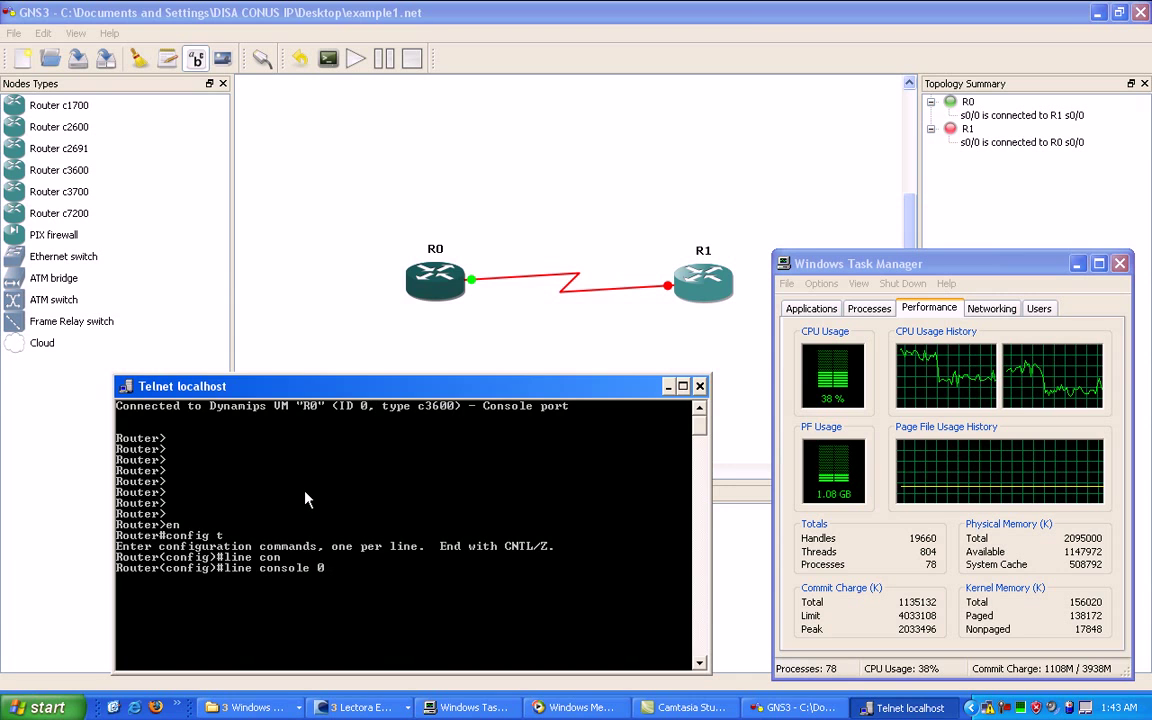
Step: In R0's console, enter line console 0 and disable its session timeout with no exec-timeout
{"action": "right_click", "coordinate": [436, 282]}
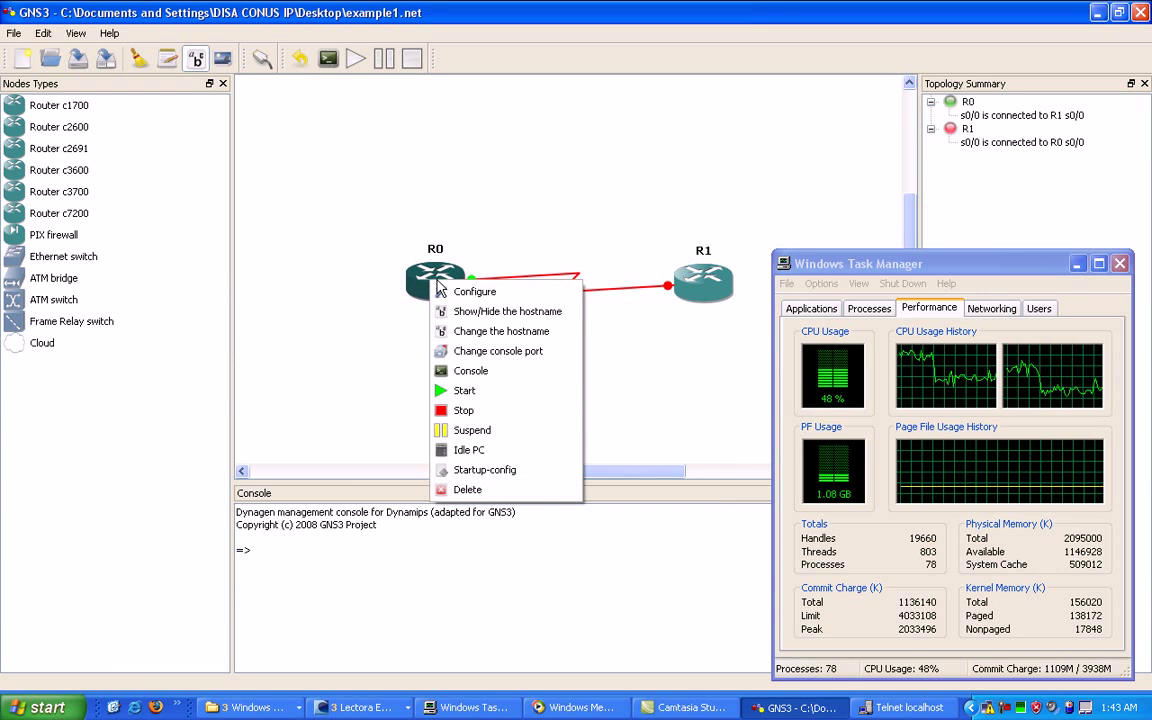
{"action": "left_click", "coordinate": [880, 708]}
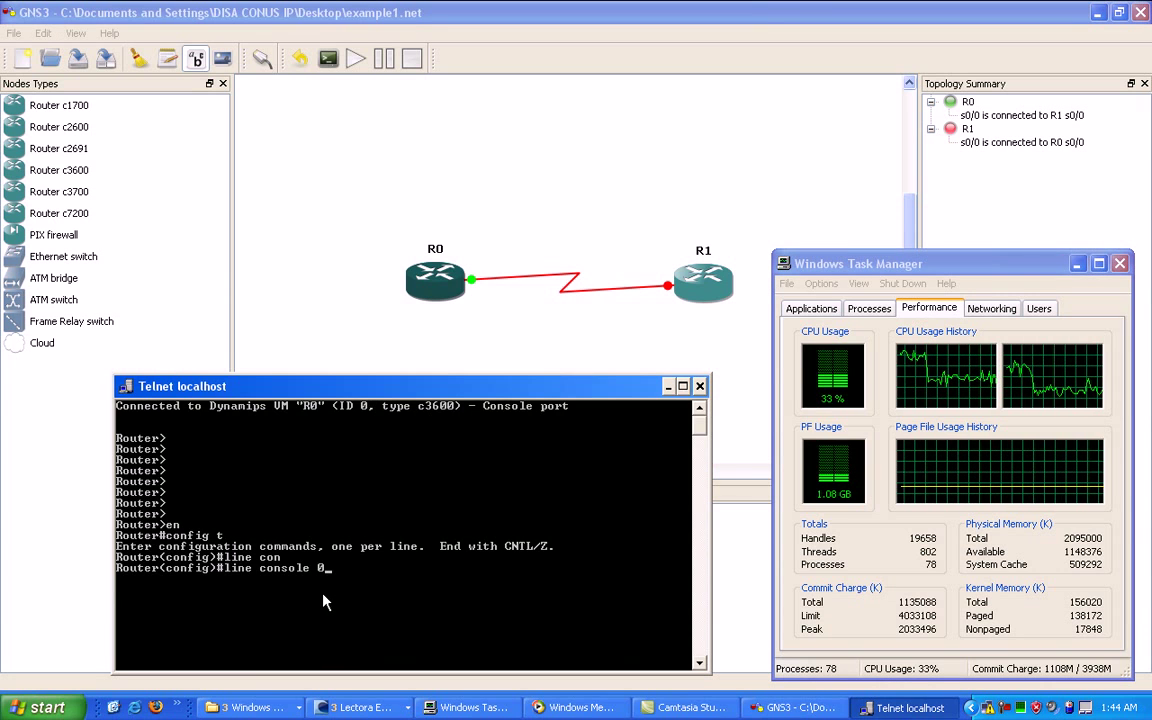
{"action": "key", "text": "Return"}
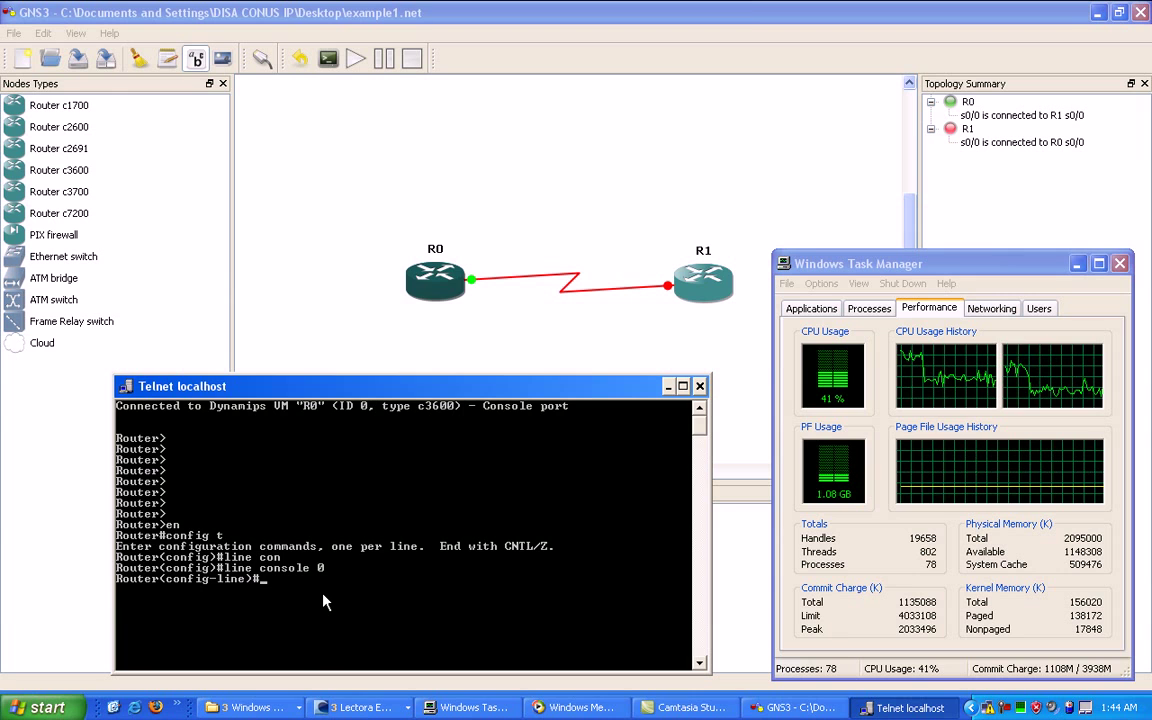
{"action": "type", "text": "no exec"}
{"action": "key", "text": "Return"}
{"action": "key", "text": "Up"}
{"action": "type", "text": "-tim"}
{"action": "key", "text": "Tab"}
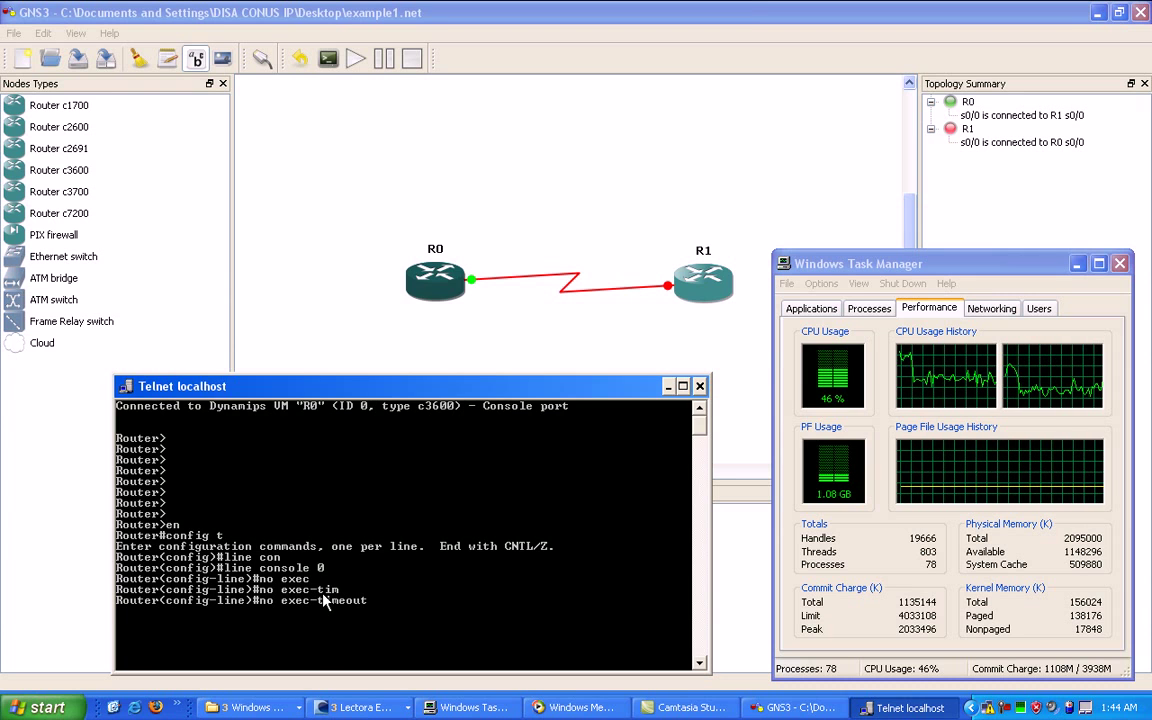
{"action": "key", "text": "Return"}
Step: Leave R0's configuration mode with end and send blank lines to get a clean prompt
{"action": "type", "text": "end"}
{"action": "key", "text": "Return"}
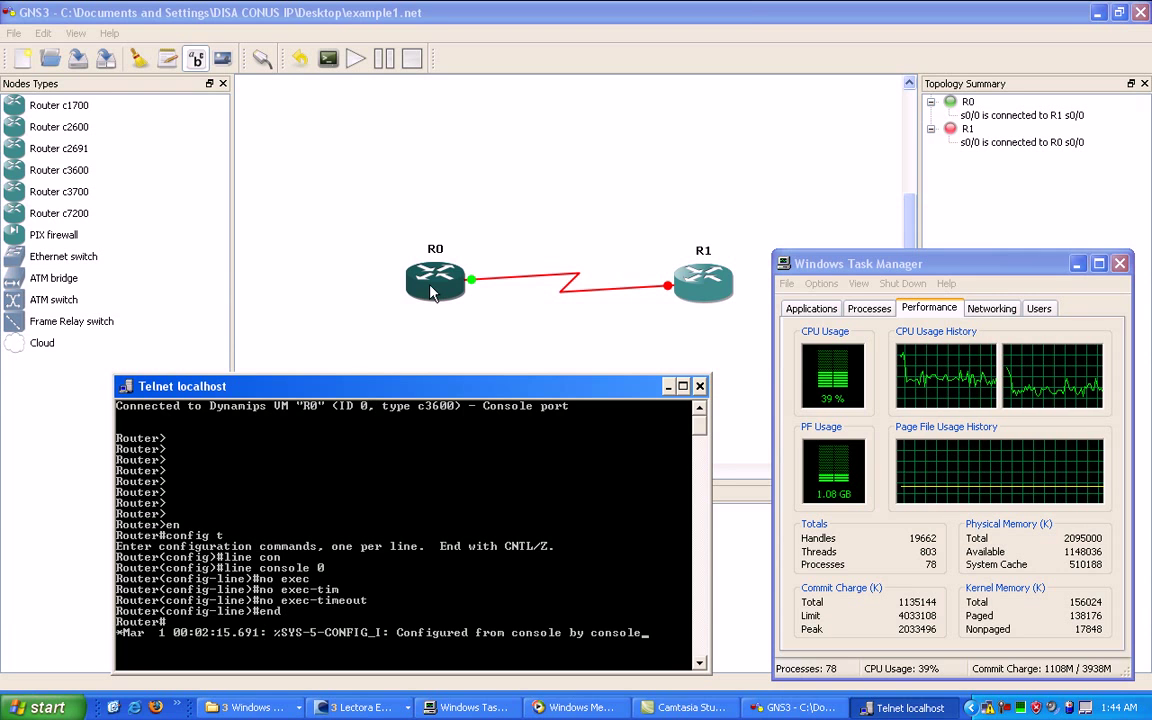
{"action": "key", "text": "Return"}
{"action": "key", "text": "Return"}
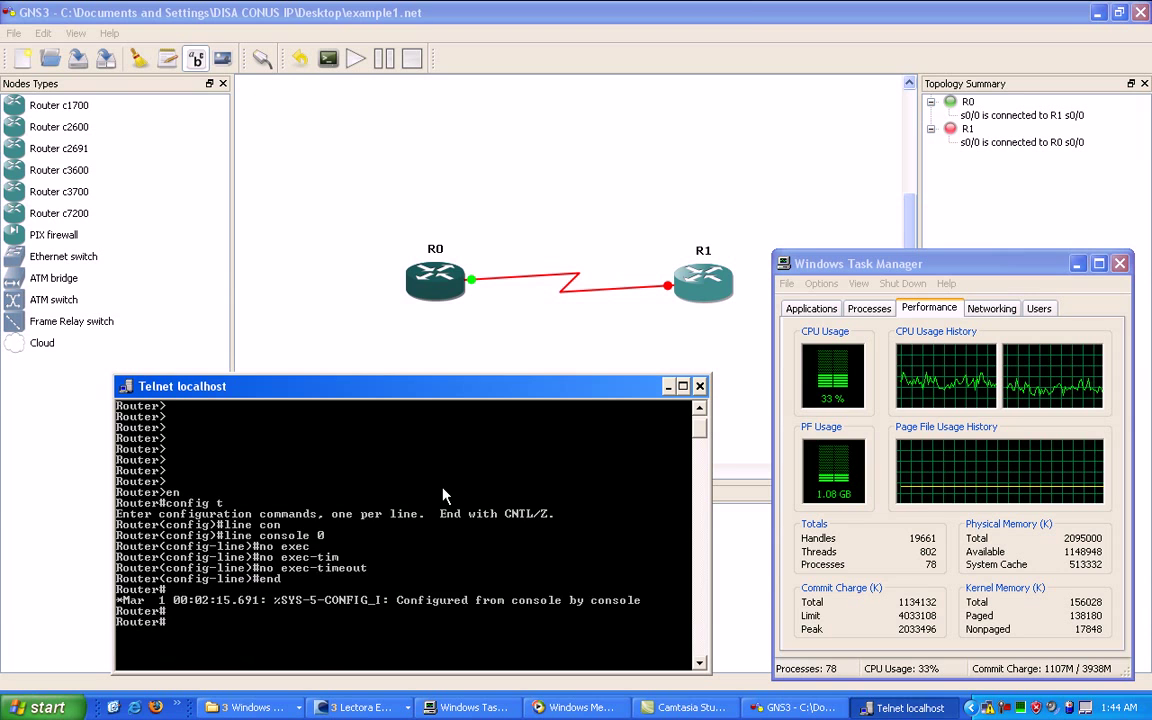
Step: Save R0's configuration with copy running-config startup-config, accepting the default destination filename
{"action": "type", "text": "copy run"}
{"action": "key", "text": "Tab"}
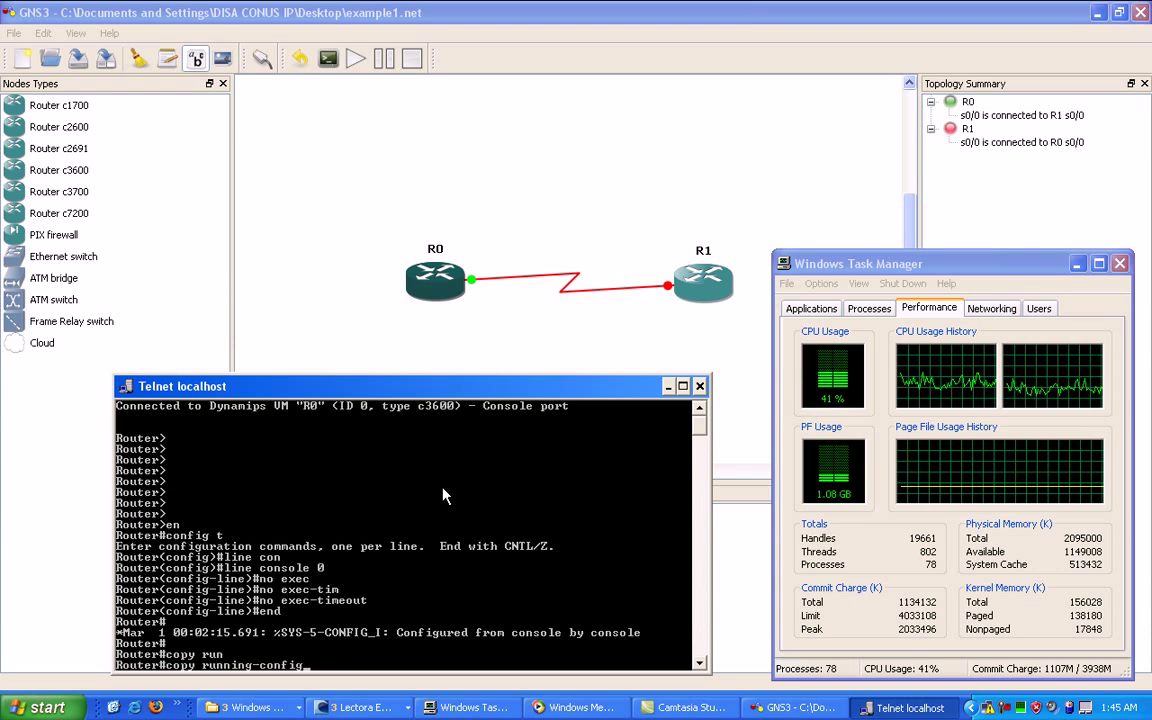
{"action": "type", "text": "sta"}
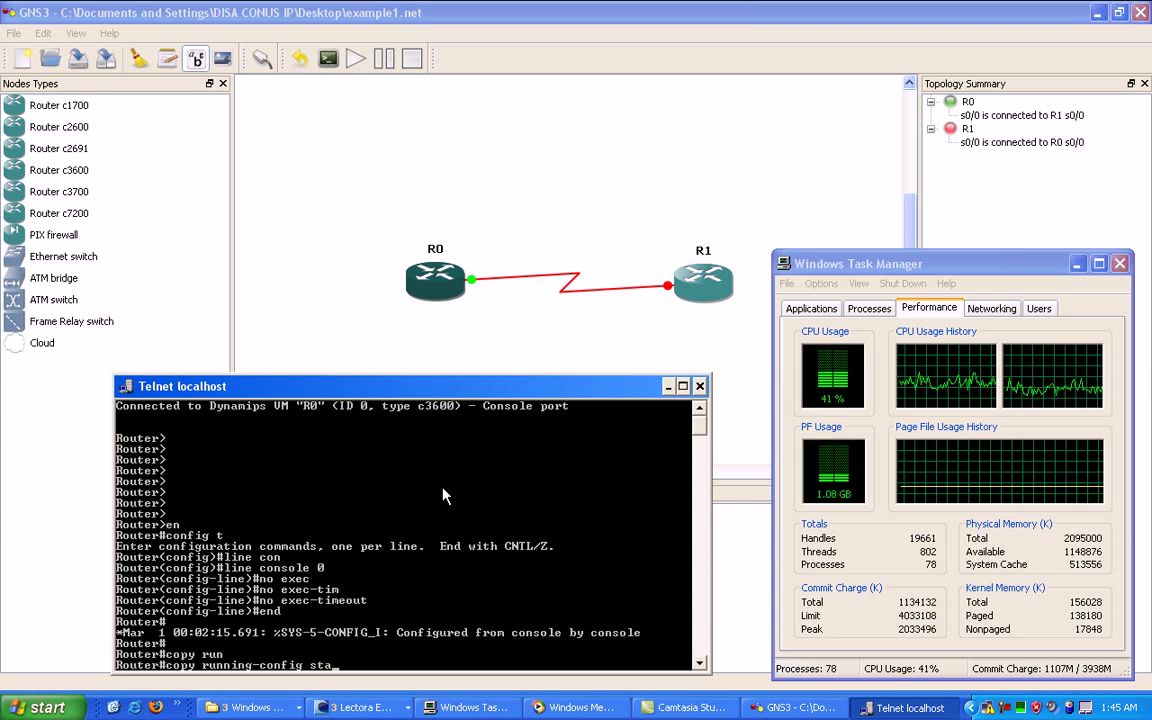
{"action": "type", "text": "rt"}
{"action": "key", "text": "Tab"}
{"action": "key", "text": "Return"}
{"action": "key", "text": "Return"}
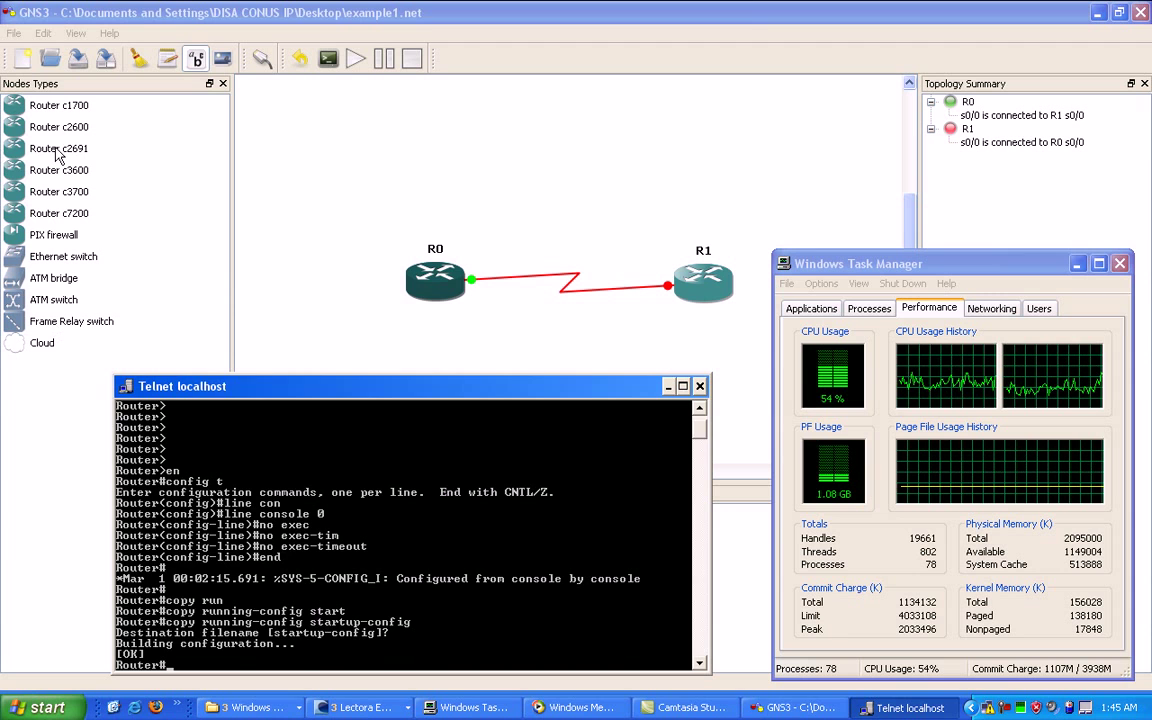
Step: Save the example1.net project from the GNS3 window and bring back the management console prompt
{"action": "left_click", "coordinate": [16, 30]}
{"action": "left_click", "coordinate": [12, 32]}
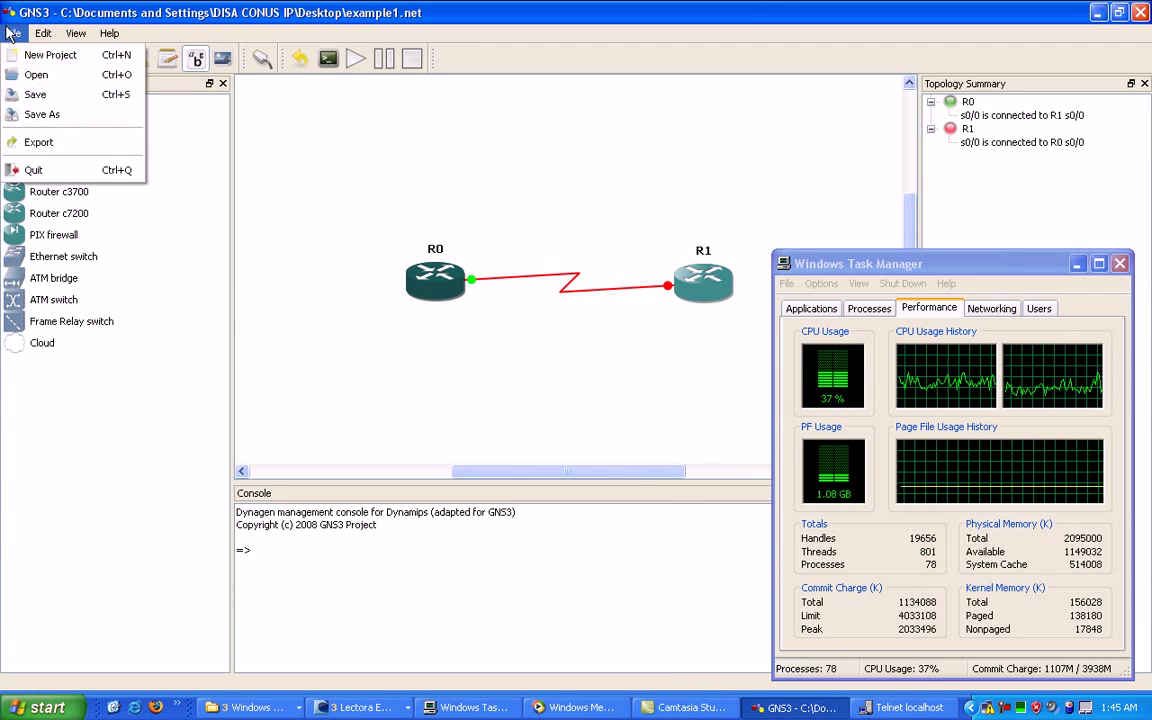
{"action": "left_click", "coordinate": [30, 96]}
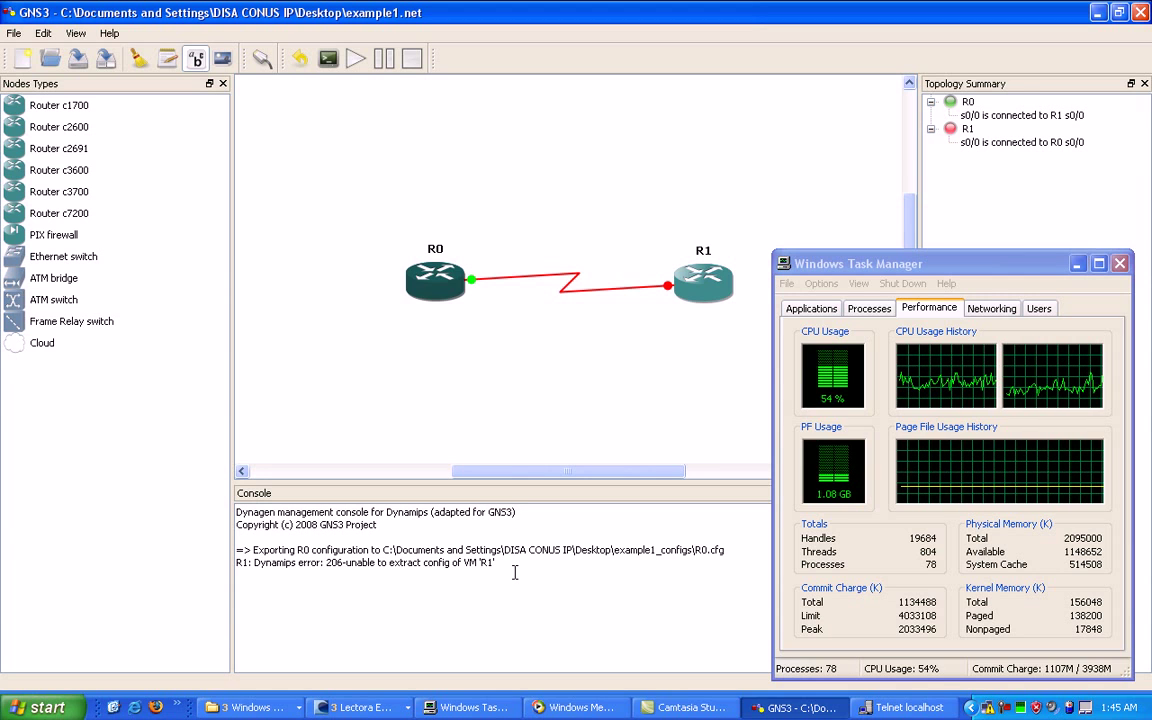
{"action": "key", "text": "Return"}
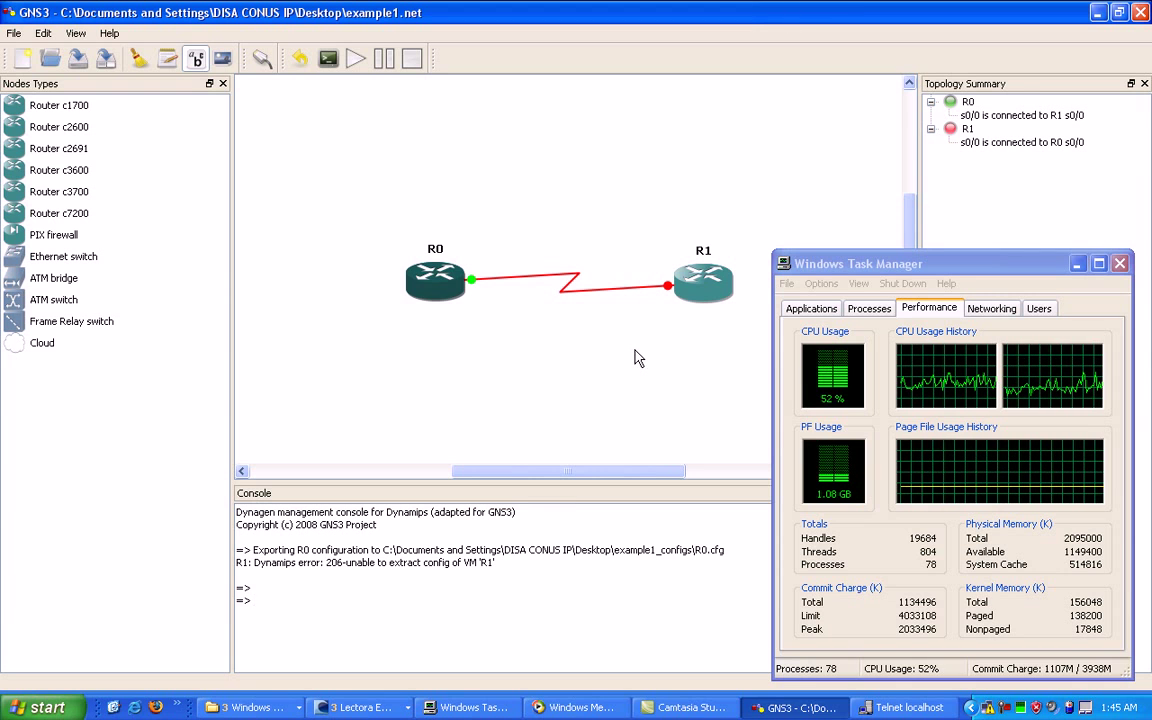
Step: Start router R1
{"action": "left_click", "coordinate": [700, 298]}
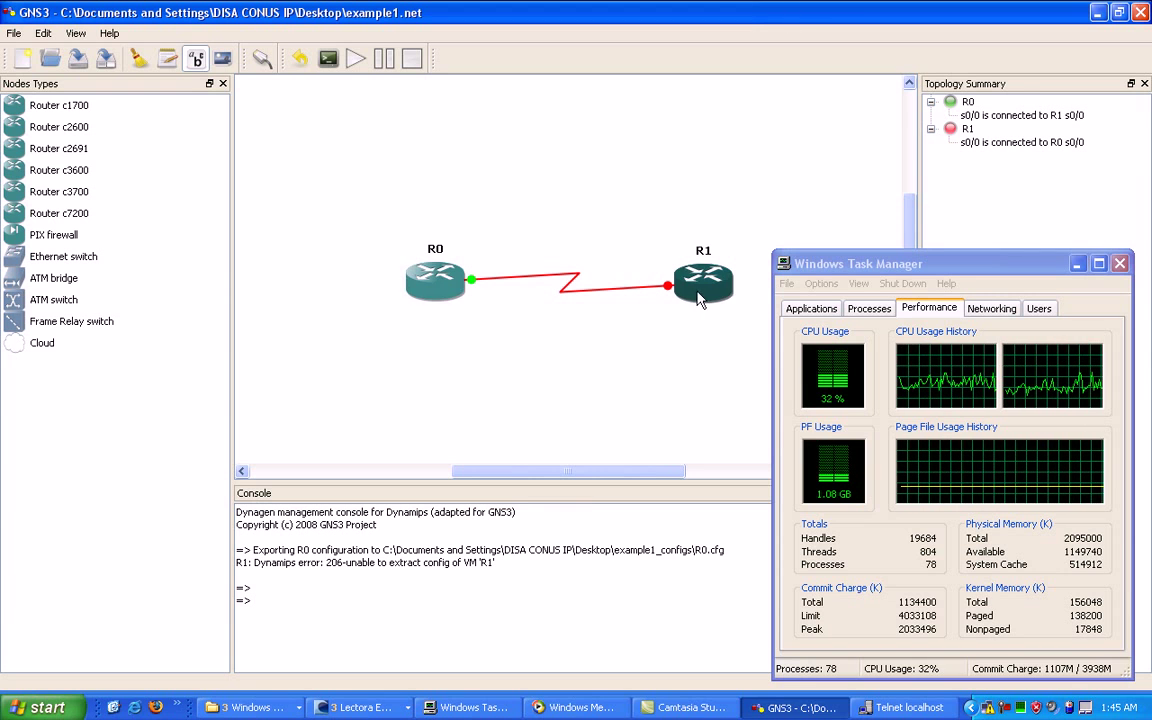
{"action": "right_click", "coordinate": [699, 298]}
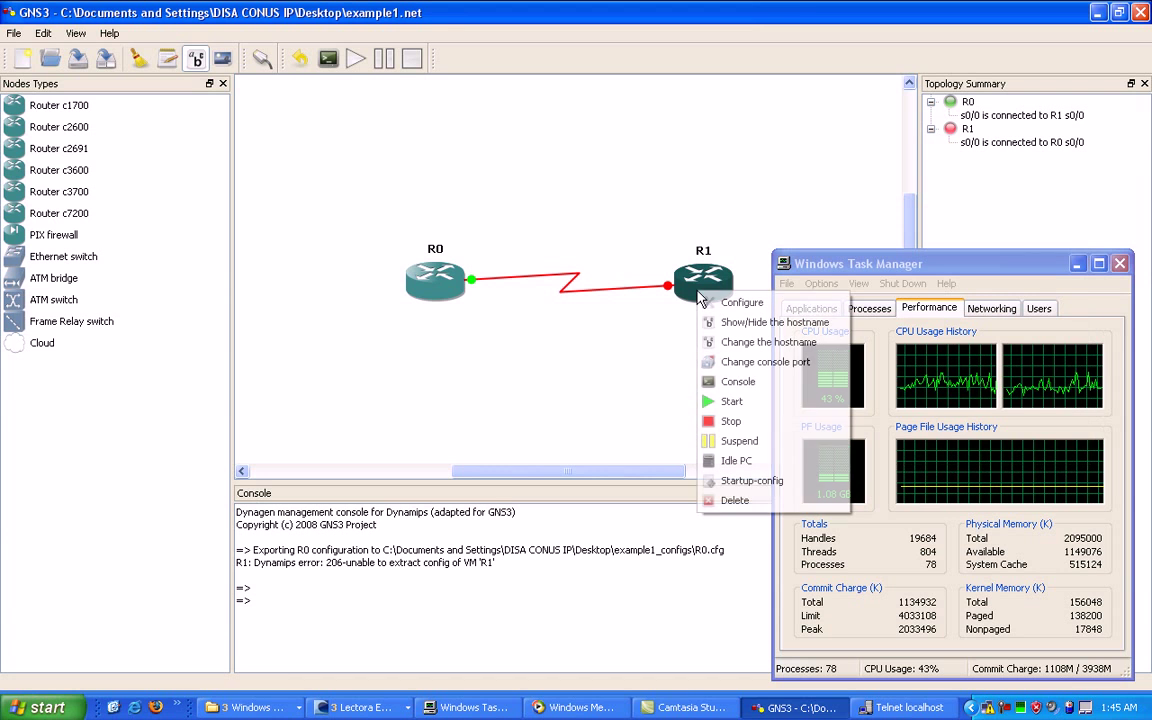
{"action": "left_click", "coordinate": [659, 344]}
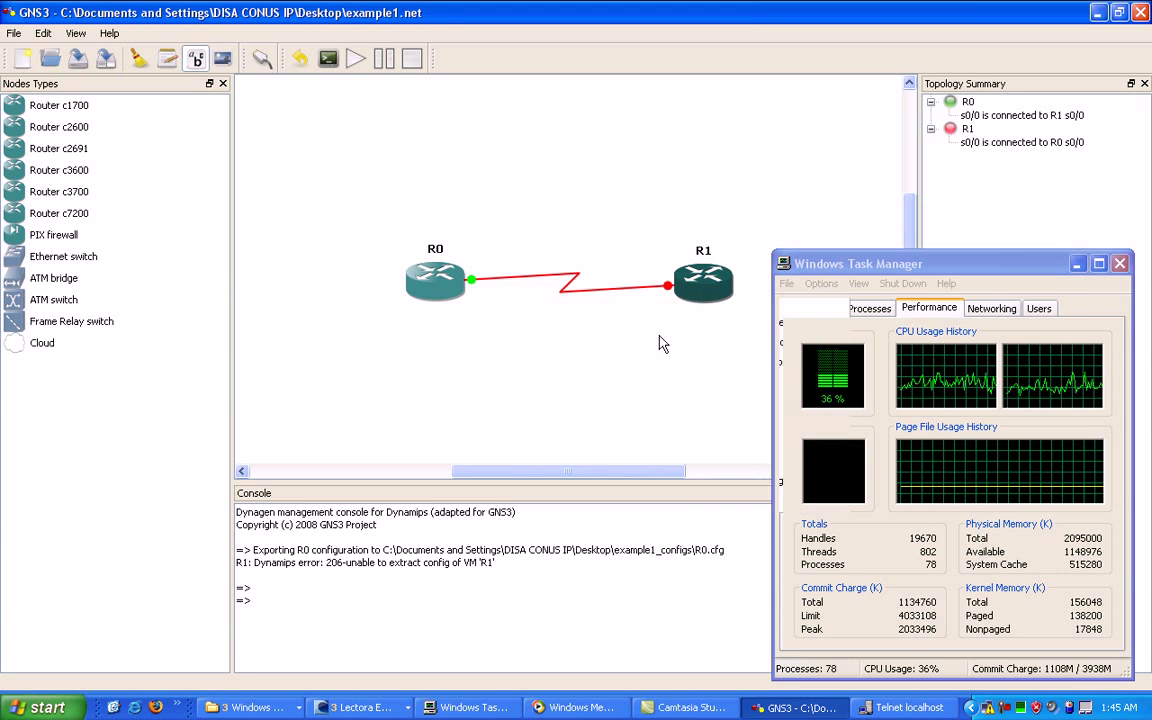
{"action": "right_click", "coordinate": [698, 285]}
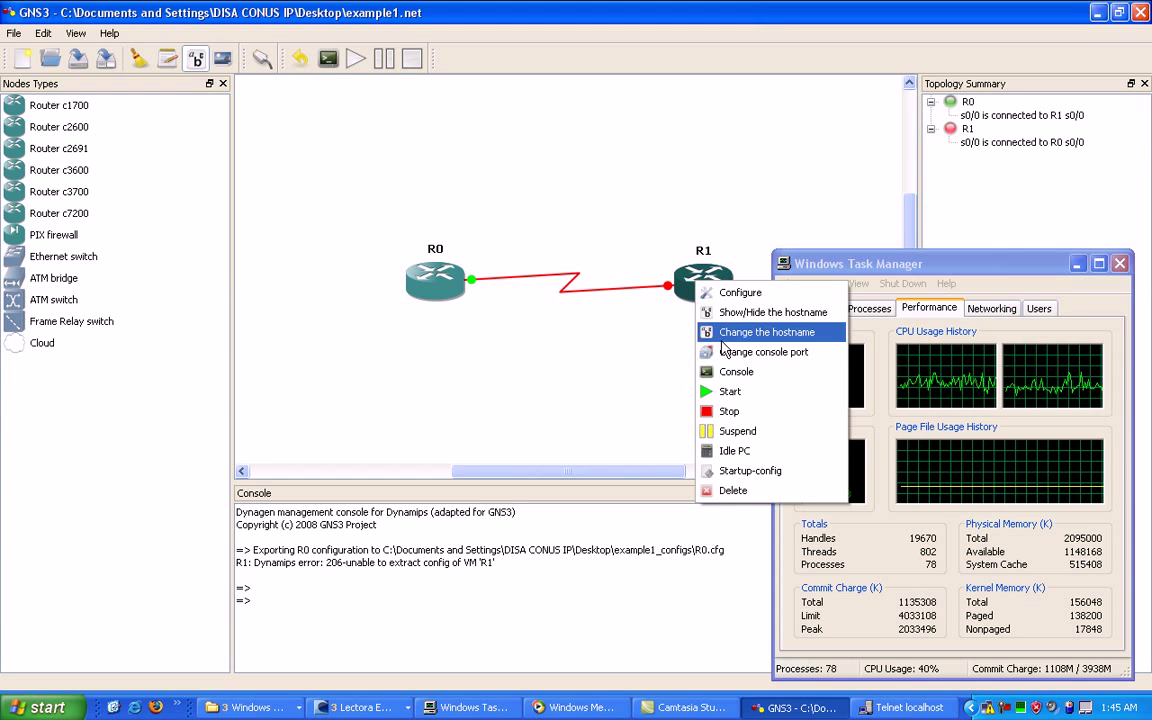
{"action": "left_click", "coordinate": [729, 393]}
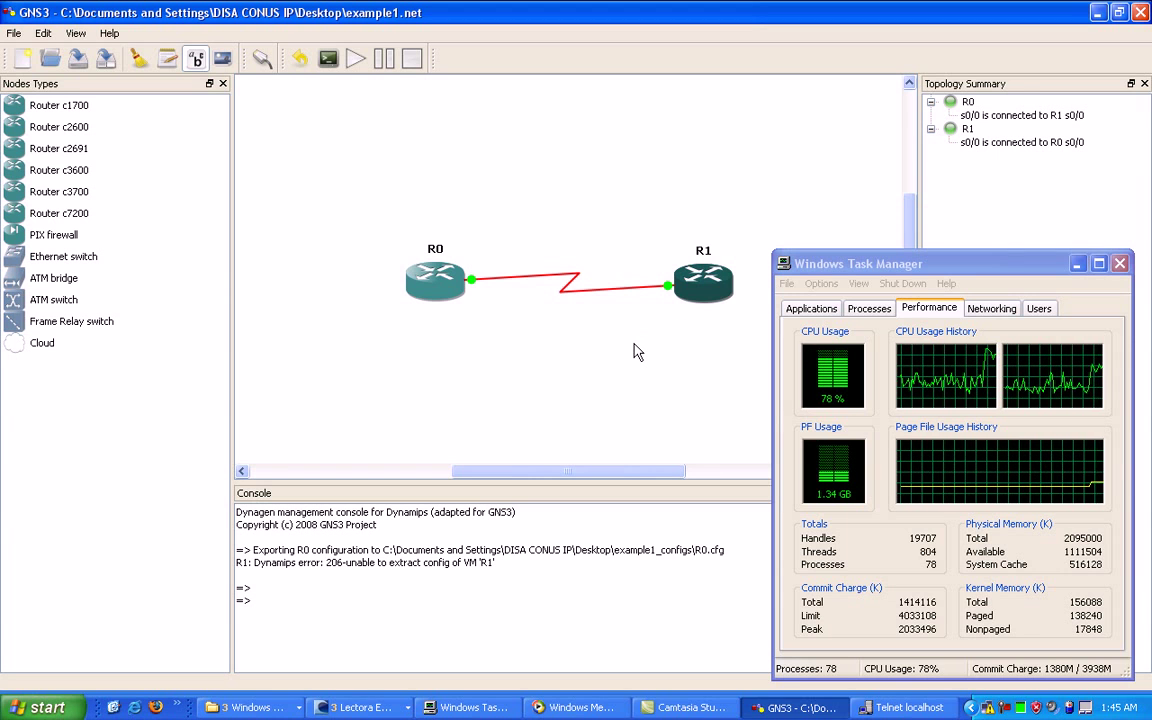
Step: Open R1's console and minimize its window to uncover the topology
{"action": "right_click", "coordinate": [697, 289]}
{"action": "left_click", "coordinate": [732, 377]}
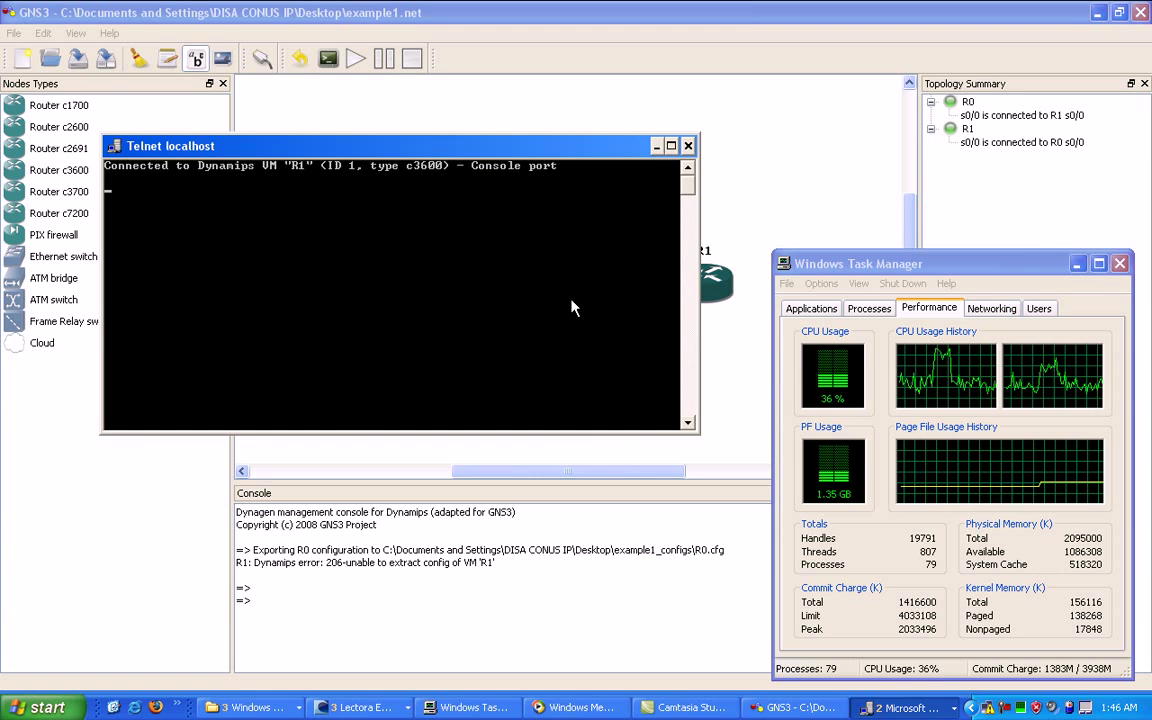
{"action": "left_click", "coordinate": [656, 147]}
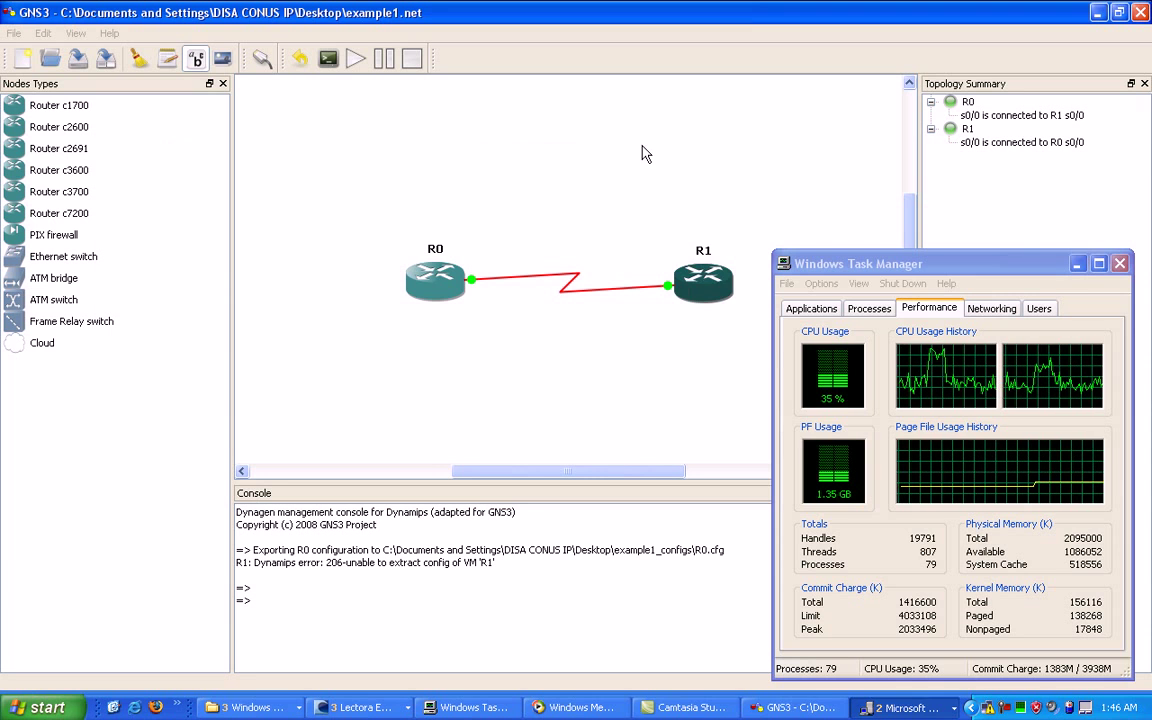
Step: Check whether router R1 has an Idle PC value applied, and decline calculating a new one
{"action": "right_click", "coordinate": [698, 287]}
{"action": "left_click", "coordinate": [643, 362]}
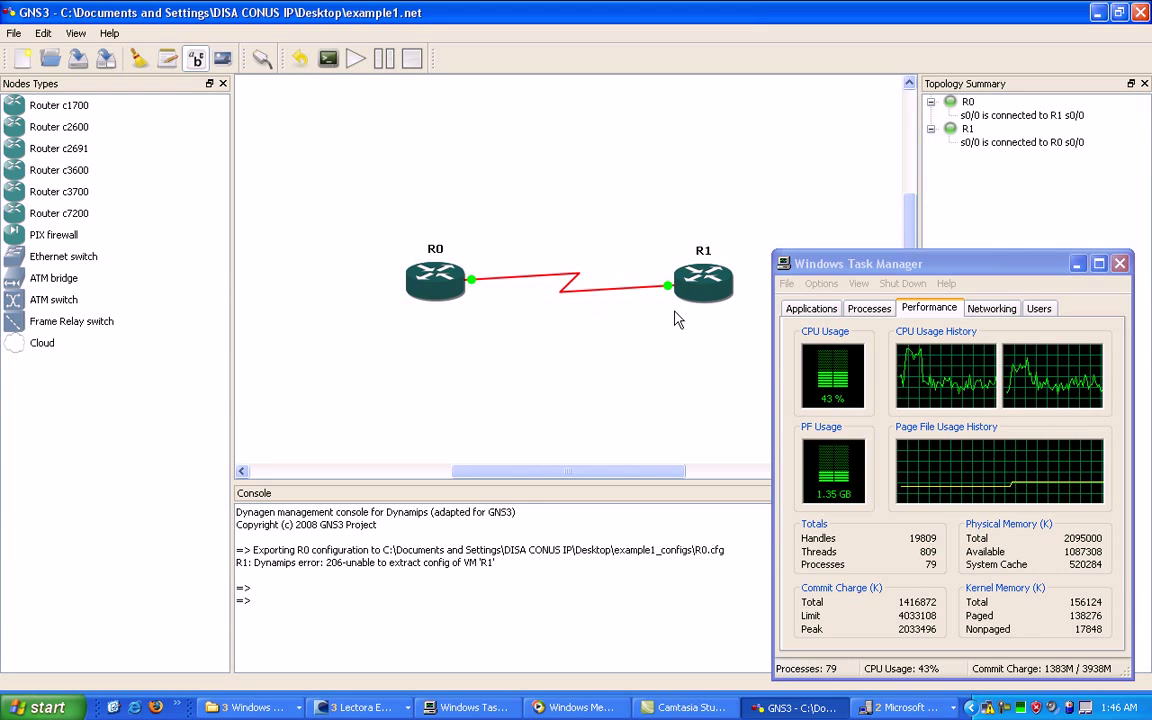
{"action": "right_click", "coordinate": [699, 292]}
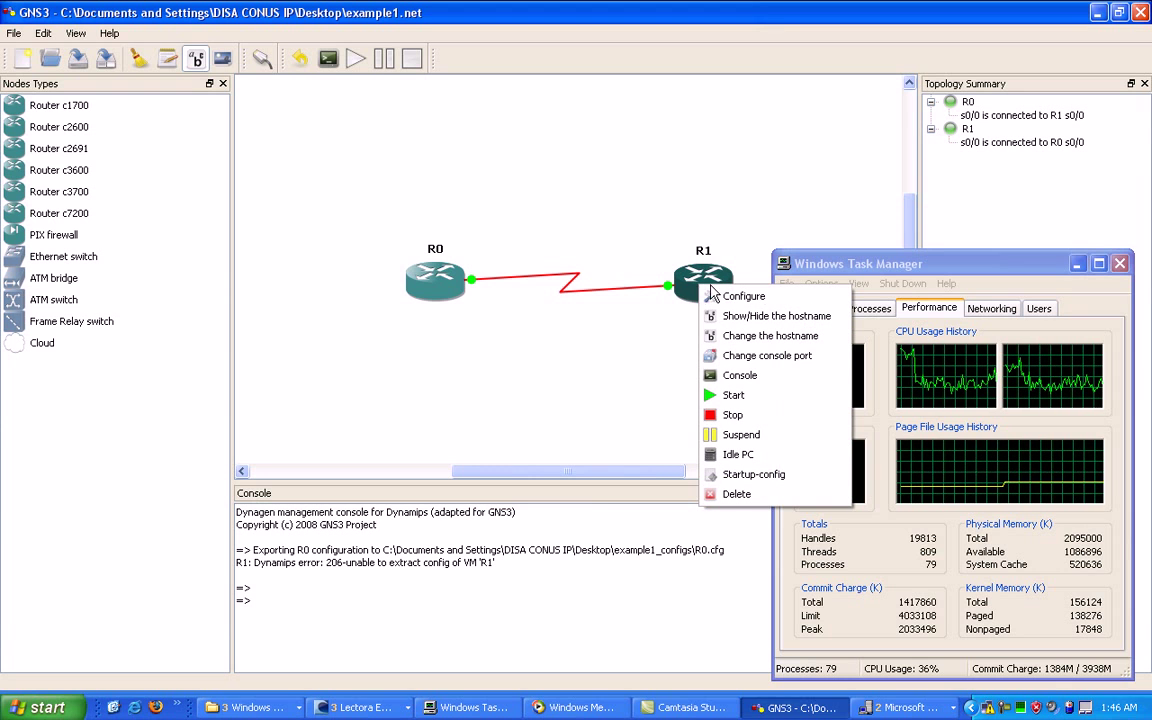
{"action": "left_click", "coordinate": [737, 455]}
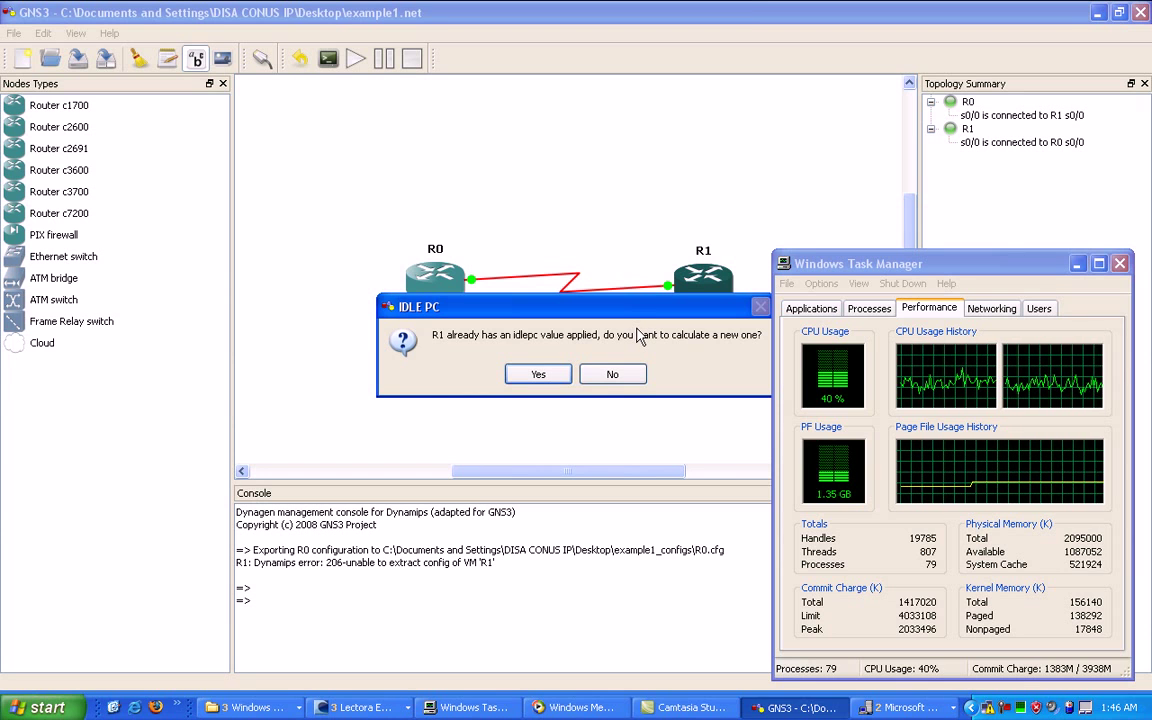
{"action": "left_click", "coordinate": [631, 376]}
{"action": "left_click", "coordinate": [582, 377]}
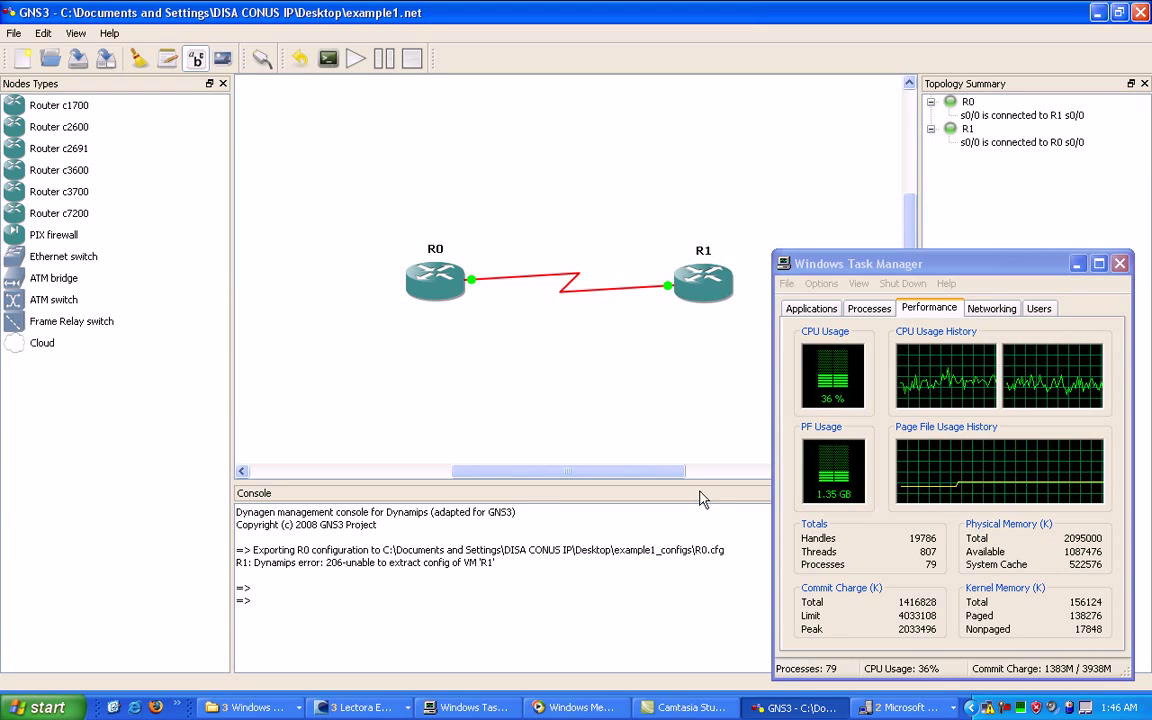
Step: Restore R1's console, minimize R0's console window, and move R1's console below the routers
{"action": "left_click", "coordinate": [905, 707]}
{"action": "left_click", "coordinate": [920, 680]}
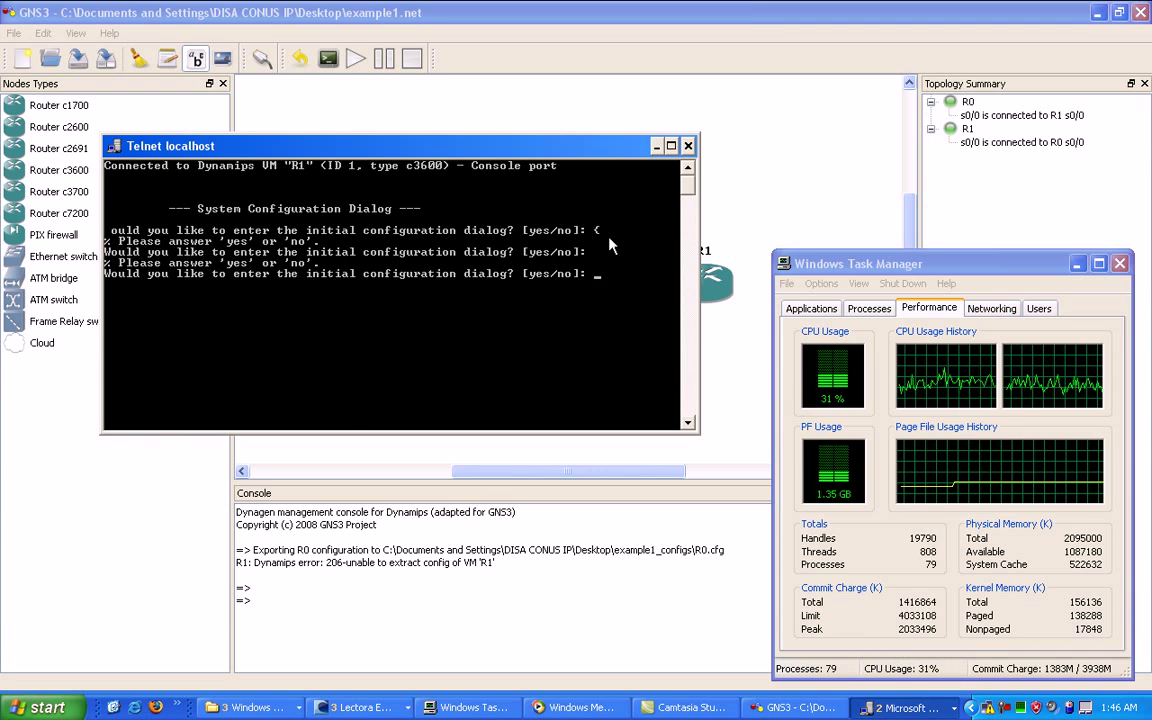
{"action": "key", "text": "alt+Tab"}
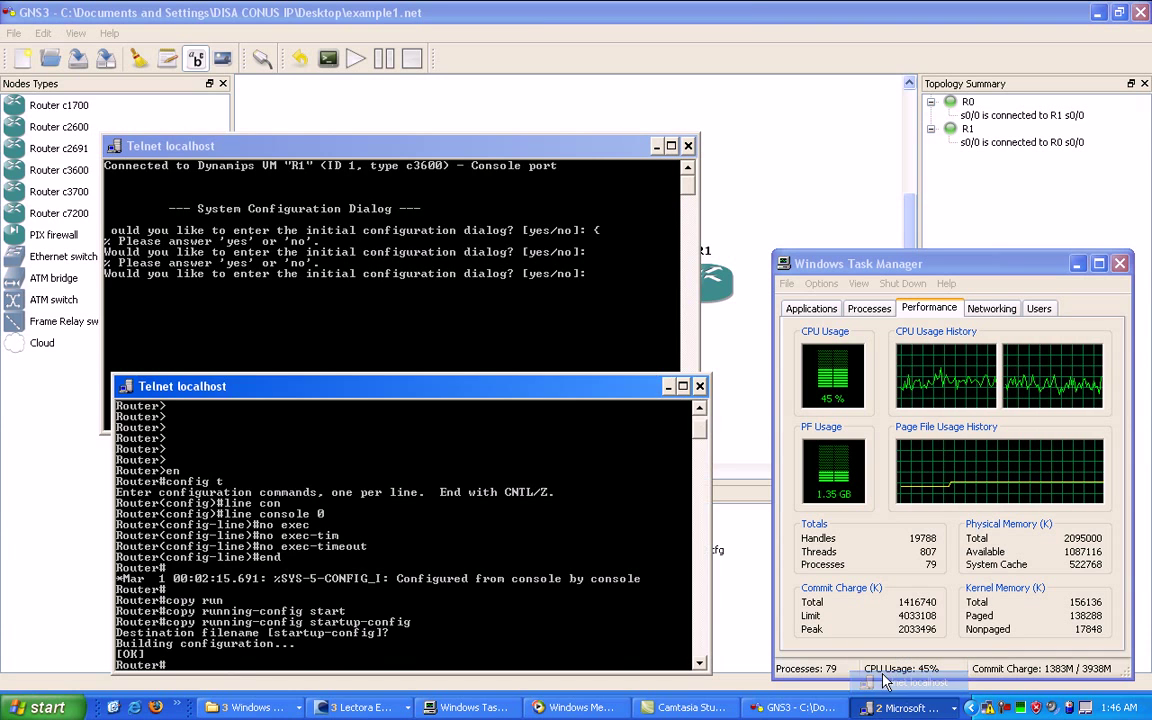
{"action": "left_click", "coordinate": [668, 386]}
{"action": "left_click_drag", "start_coordinate": [440, 152], "coordinate": [516, 268]}
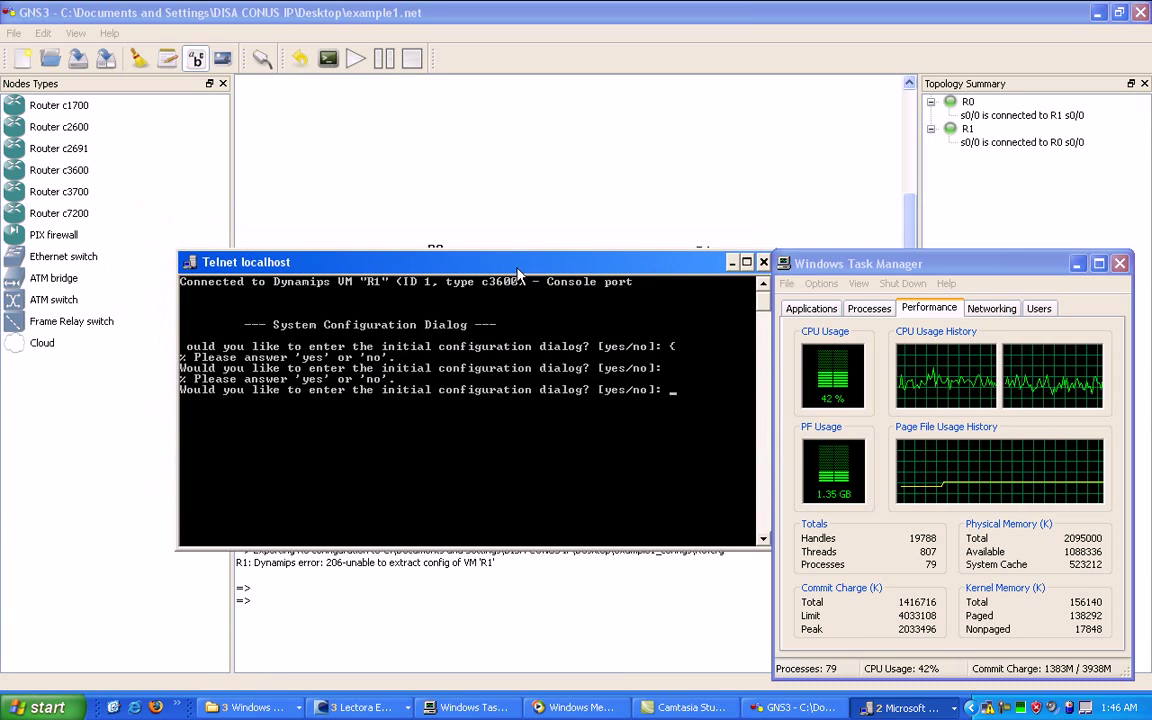
Step: Answer no to R1's initial configuration dialog and send blank lines to reach the router prompt
{"action": "type", "text": "no"}
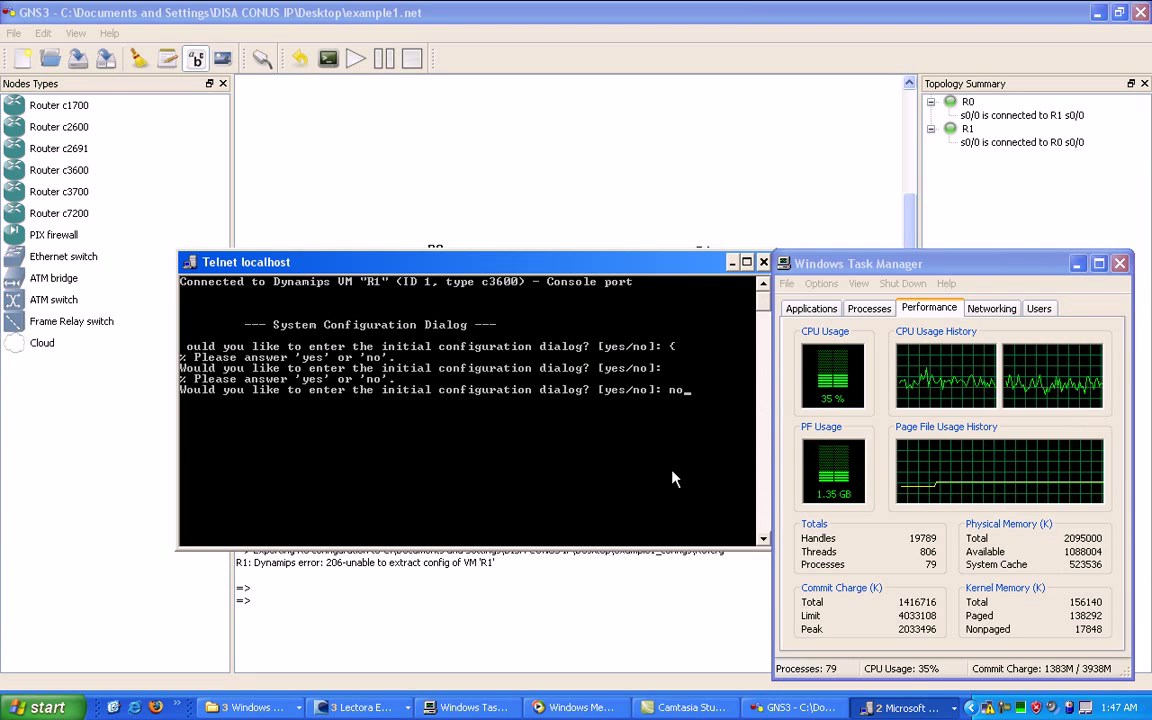
{"action": "key", "text": "Return"}
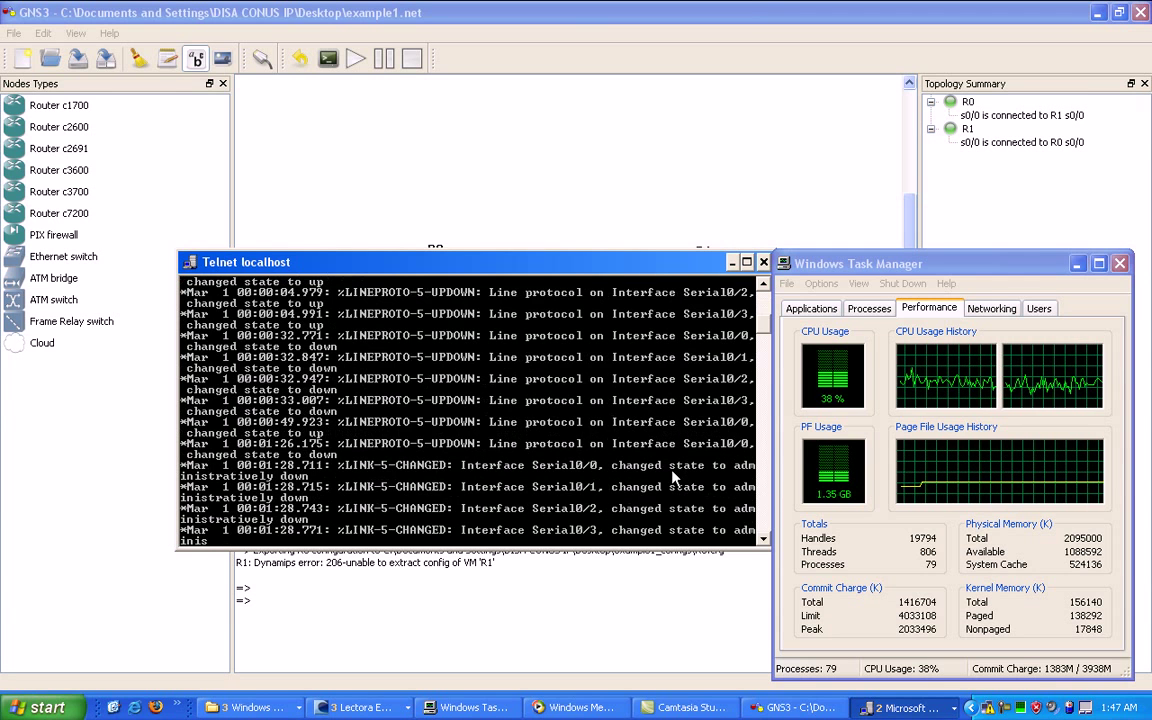
{"action": "key", "text": "Return"}
{"action": "key", "text": "Return"}
{"action": "key", "text": "Return"}
{"action": "key", "text": "Return"}
{"action": "key", "text": "Return"}
{"action": "key", "text": "Return"}
{"action": "key", "text": "Return"}
{"action": "key", "text": "Return"}
{"action": "key", "text": "Return"}
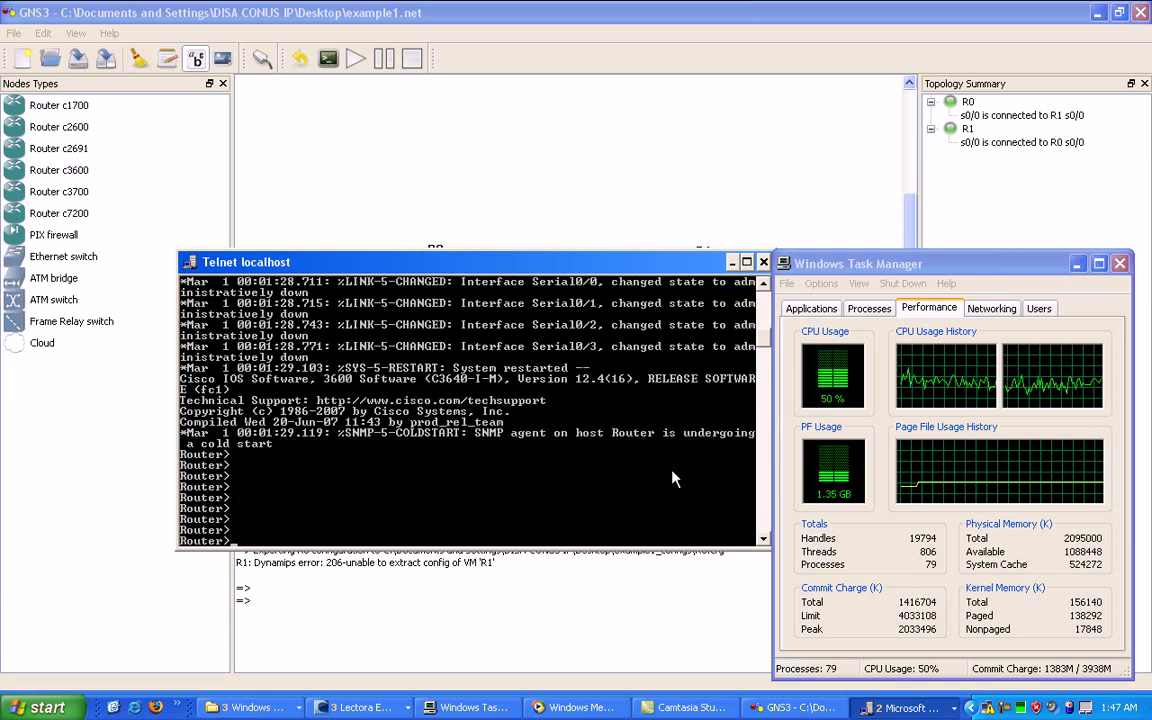
Step: In R1's console, enter privileged mode with en, run config t, and enter line console 0
{"action": "type", "text": "en"}
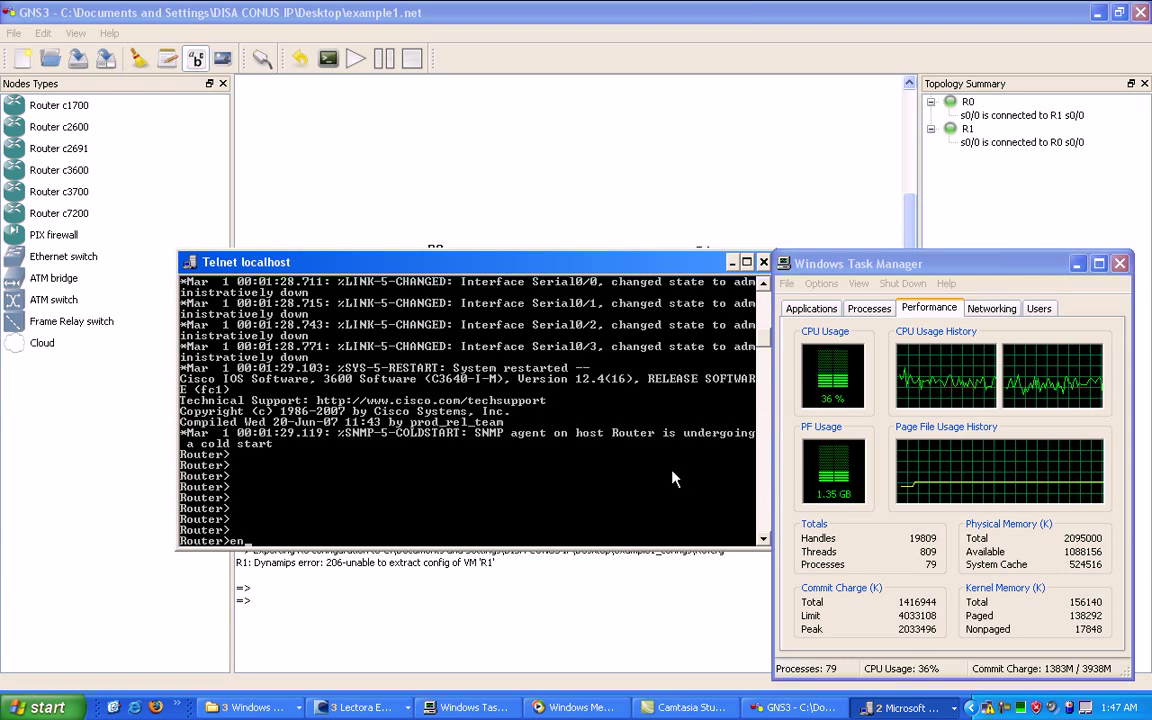
{"action": "key", "text": "Return"}
{"action": "type", "text": "config "}
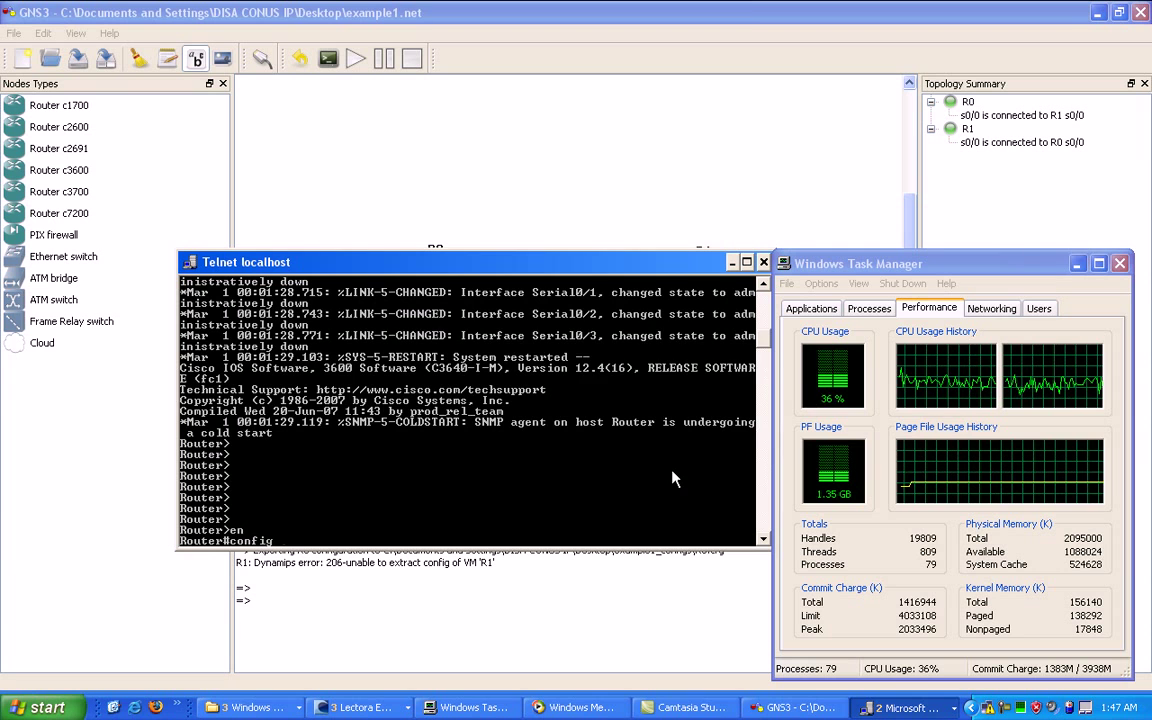
{"action": "type", "text": "t"}
{"action": "key", "text": "Return"}
{"action": "type", "text": "line con"}
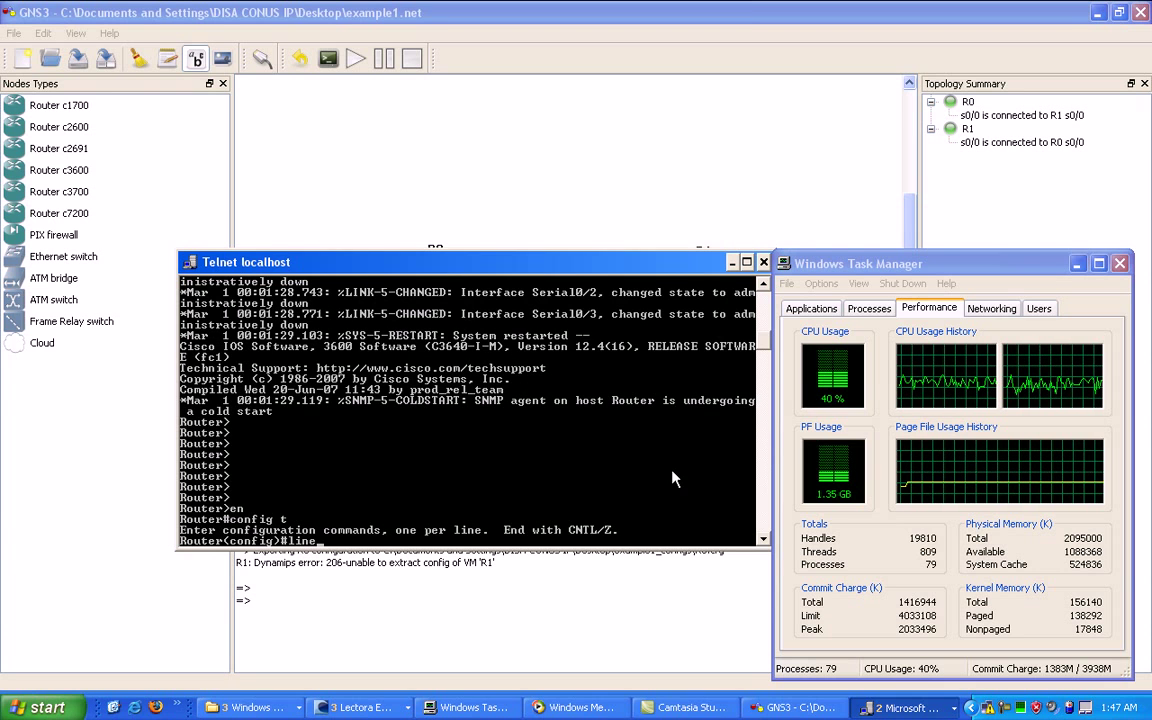
{"action": "key", "text": "Tab"}
{"action": "type", "text": "0"}
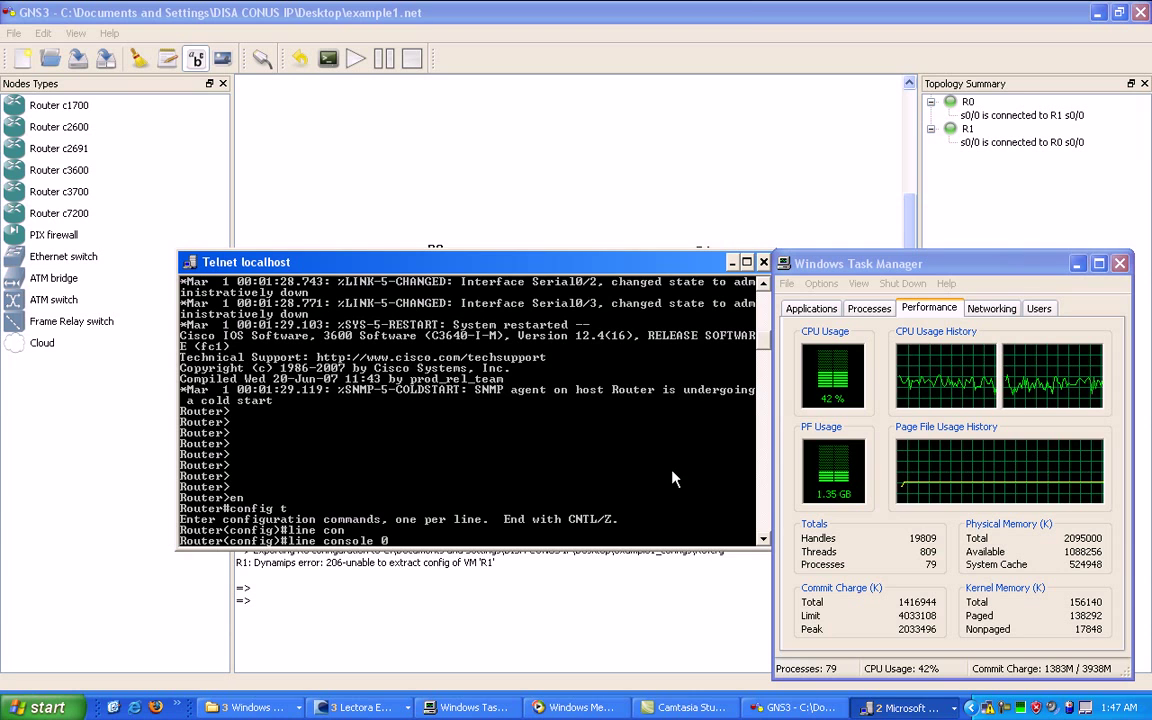
{"action": "key", "text": "Return"}
Step: Disable R1's console timeout with no exec-timeout and leave configuration mode with end
{"action": "type", "text": "no exe"}
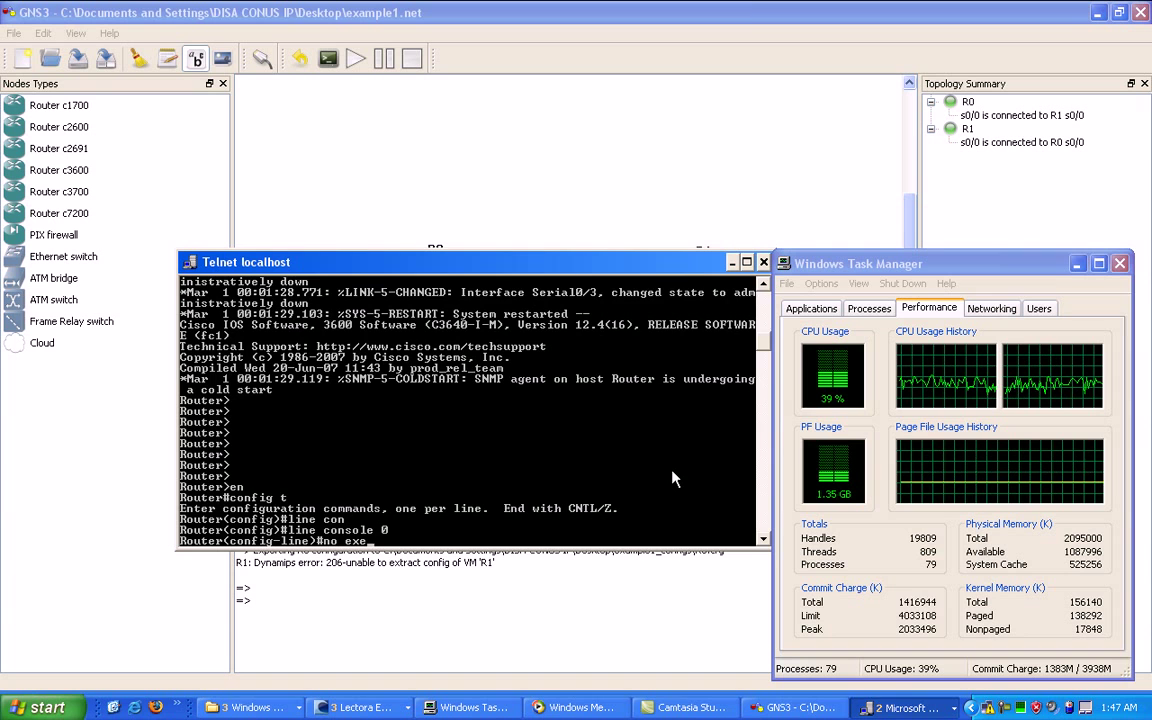
{"action": "type", "text": "c"}
{"action": "key", "text": "Tab"}
{"action": "type", "text": "-tim"}
{"action": "key", "text": "Tab"}
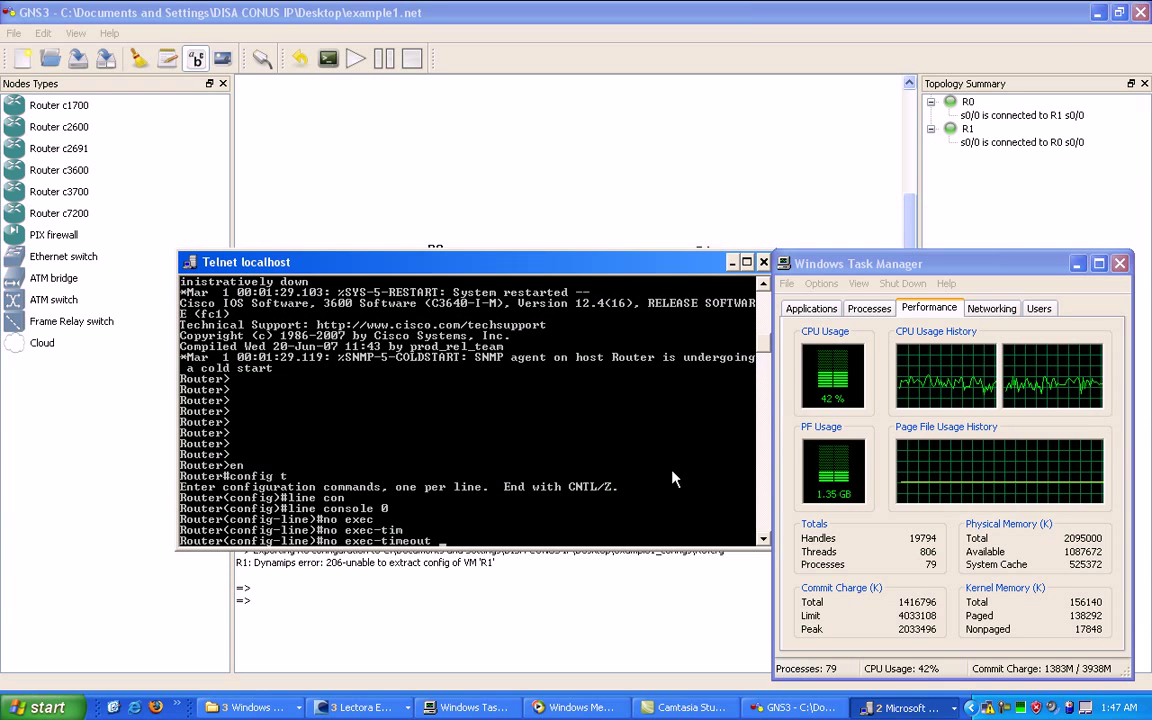
{"action": "key", "text": "Return"}
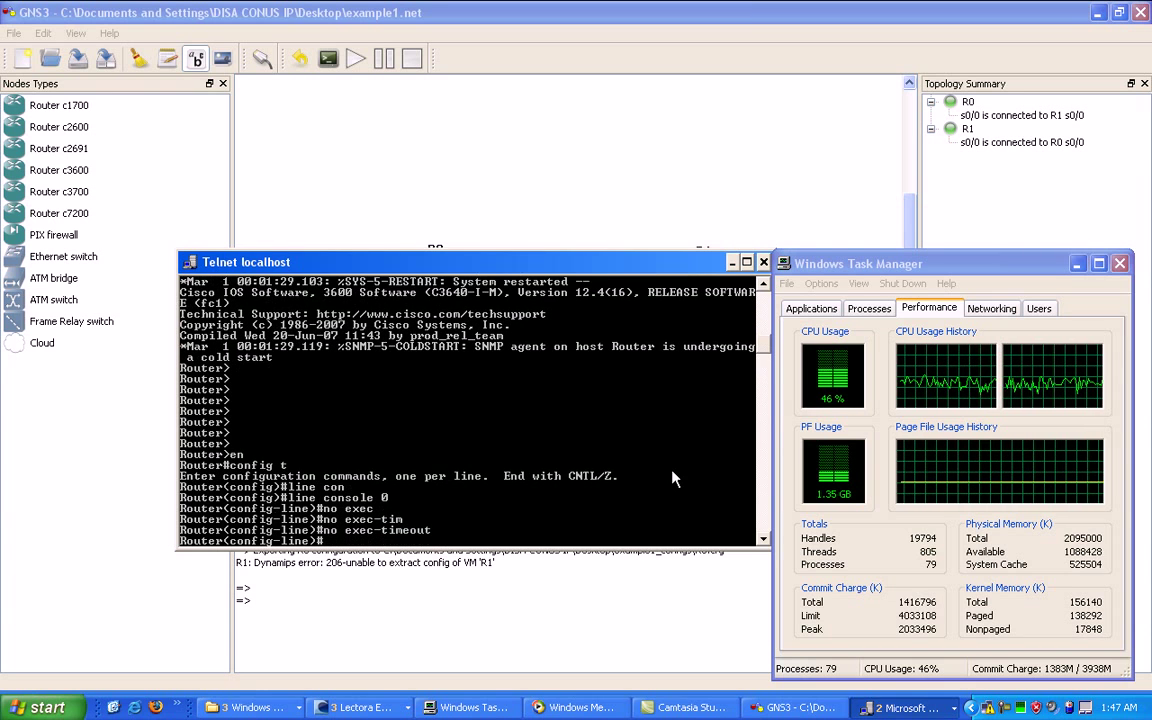
{"action": "type", "text": "end"}
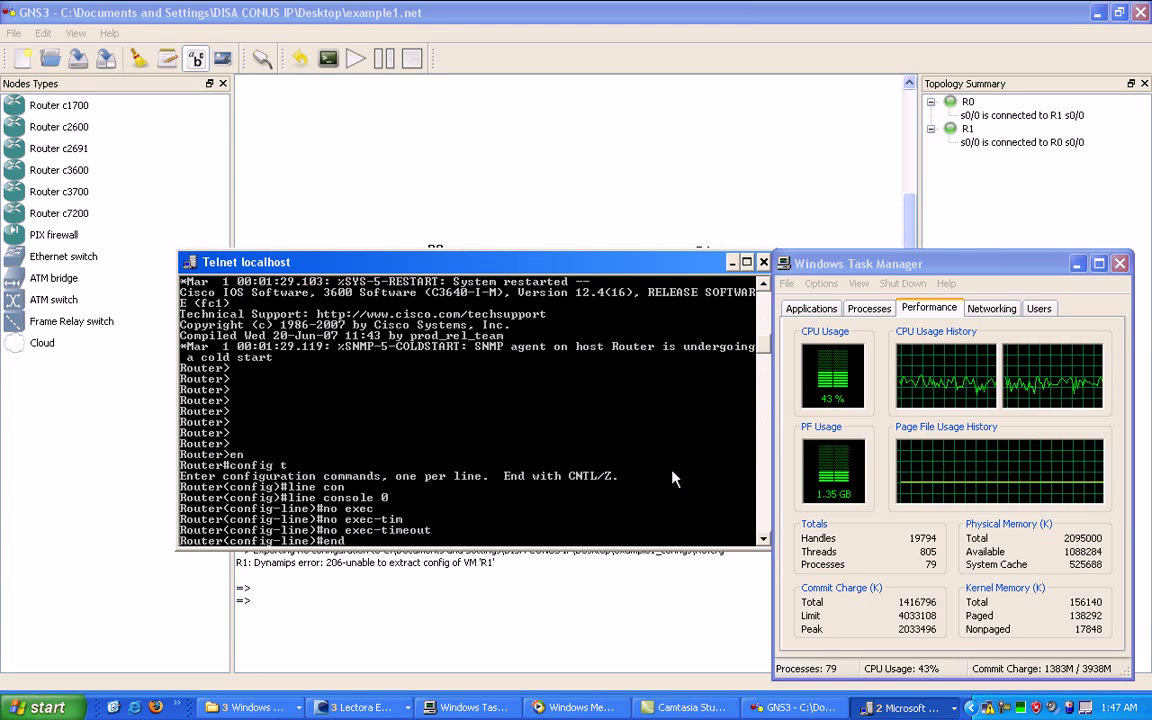
{"action": "key", "text": "Return"}
Step: Copy R1's running-config to startup-config, accept the default destination filename, and send several blank lines
{"action": "type", "text": "copy running-config"}
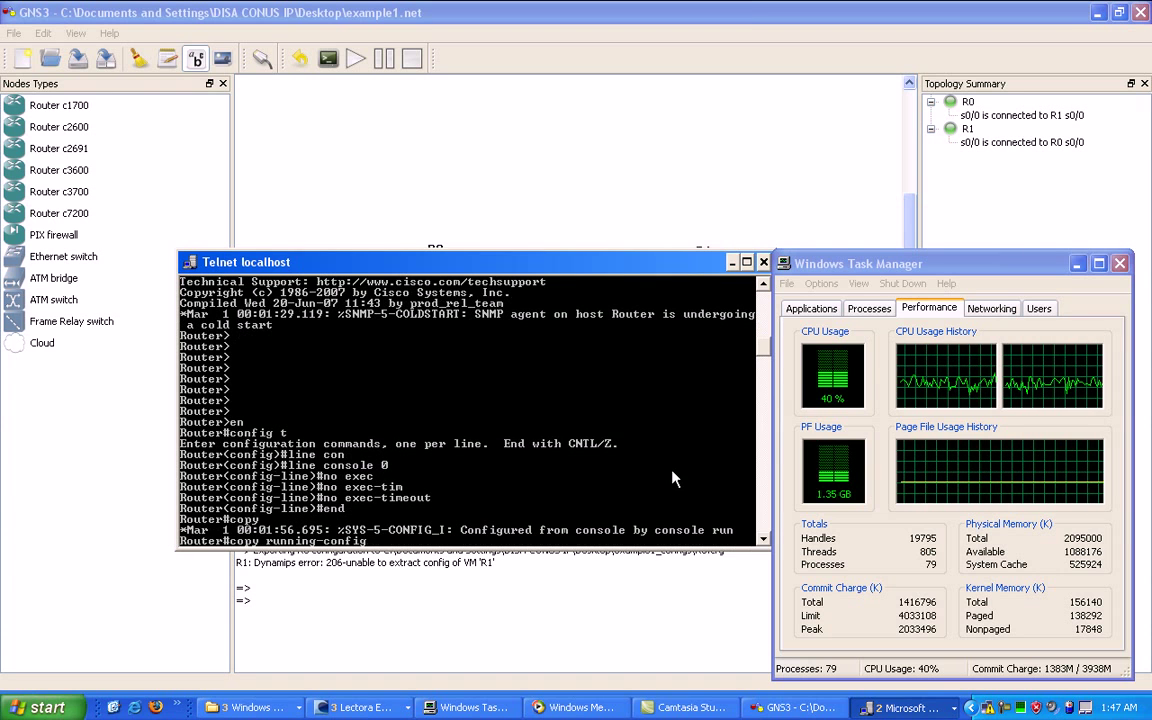
{"action": "type", "text": " star"}
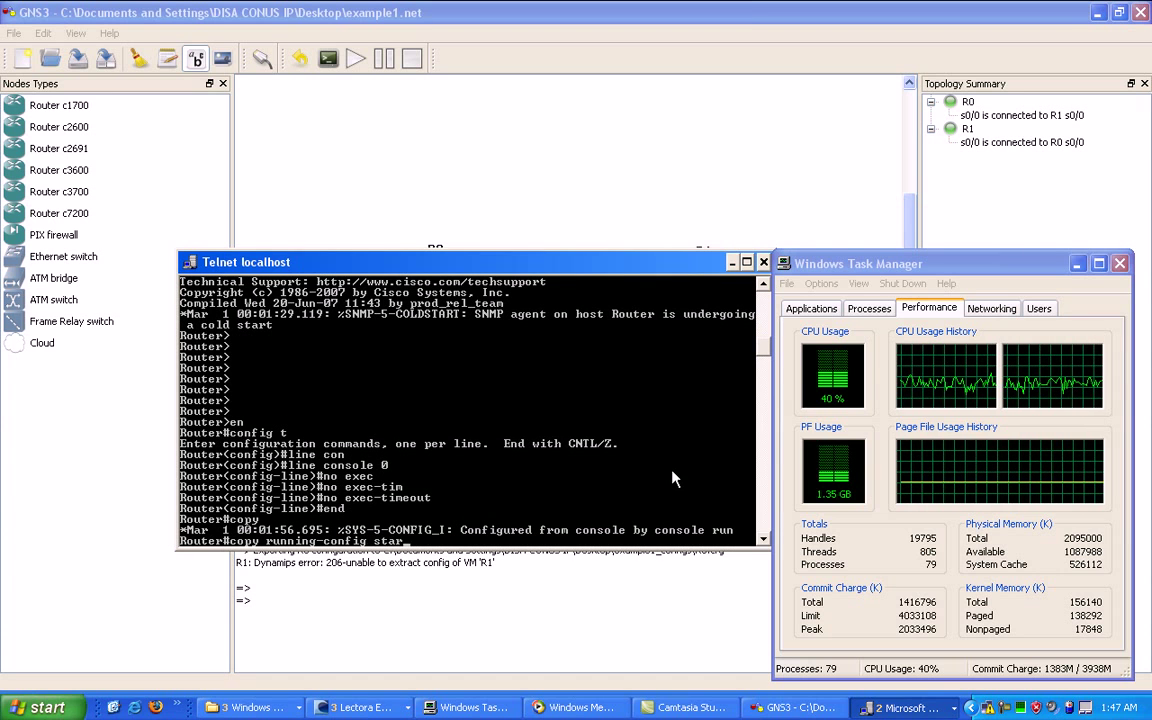
{"action": "key", "text": "Tab"}
{"action": "key", "text": "Return"}
{"action": "key", "text": "Return"}
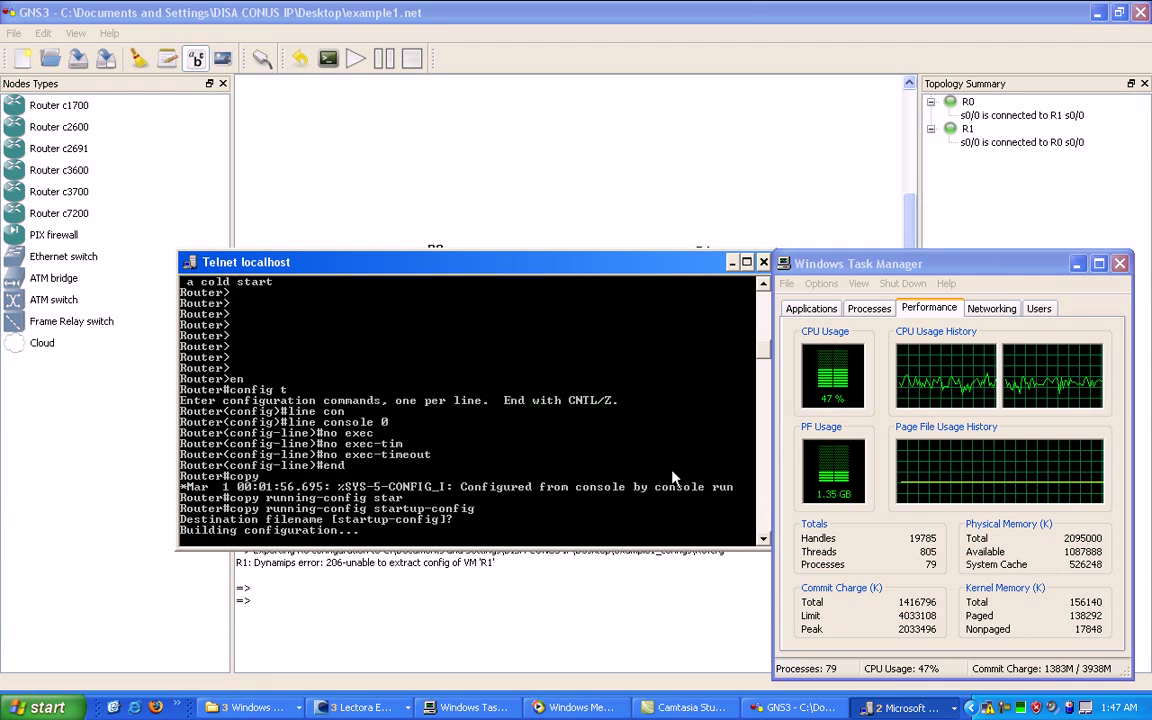
{"action": "key", "text": "Return"}
{"action": "key", "text": "Return"}
{"action": "key", "text": "Return"}
{"action": "key", "text": "Return"}
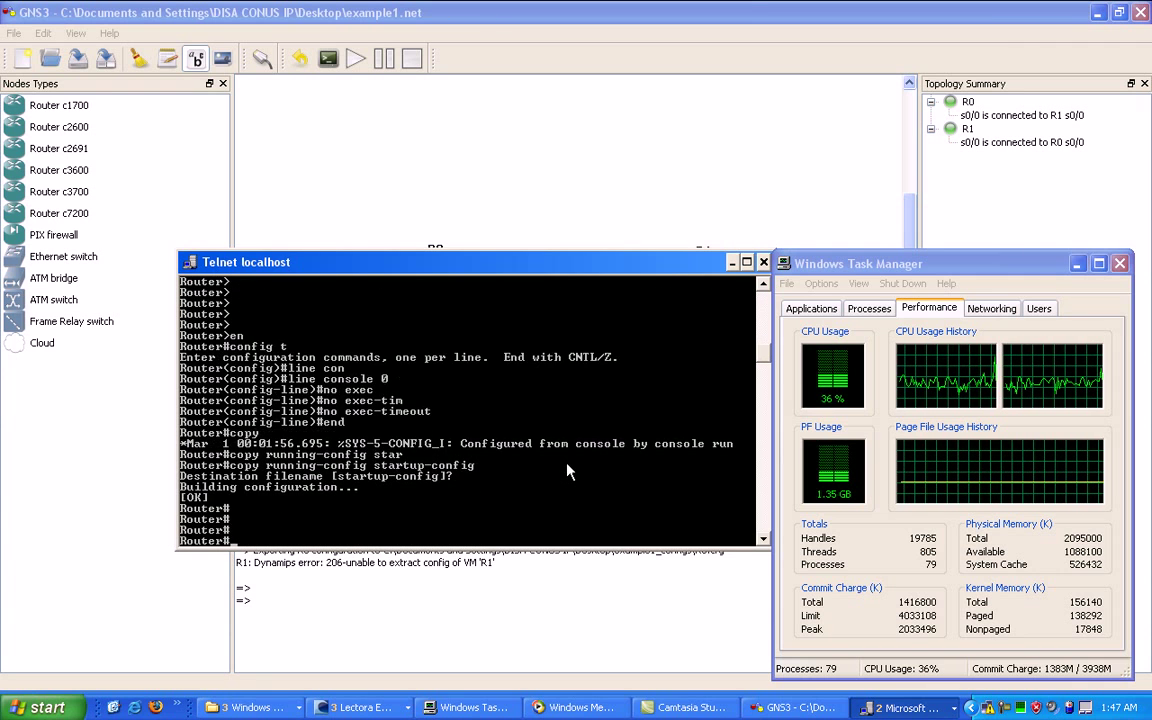
{"action": "key", "text": "Return"}
{"action": "key", "text": "Return"}
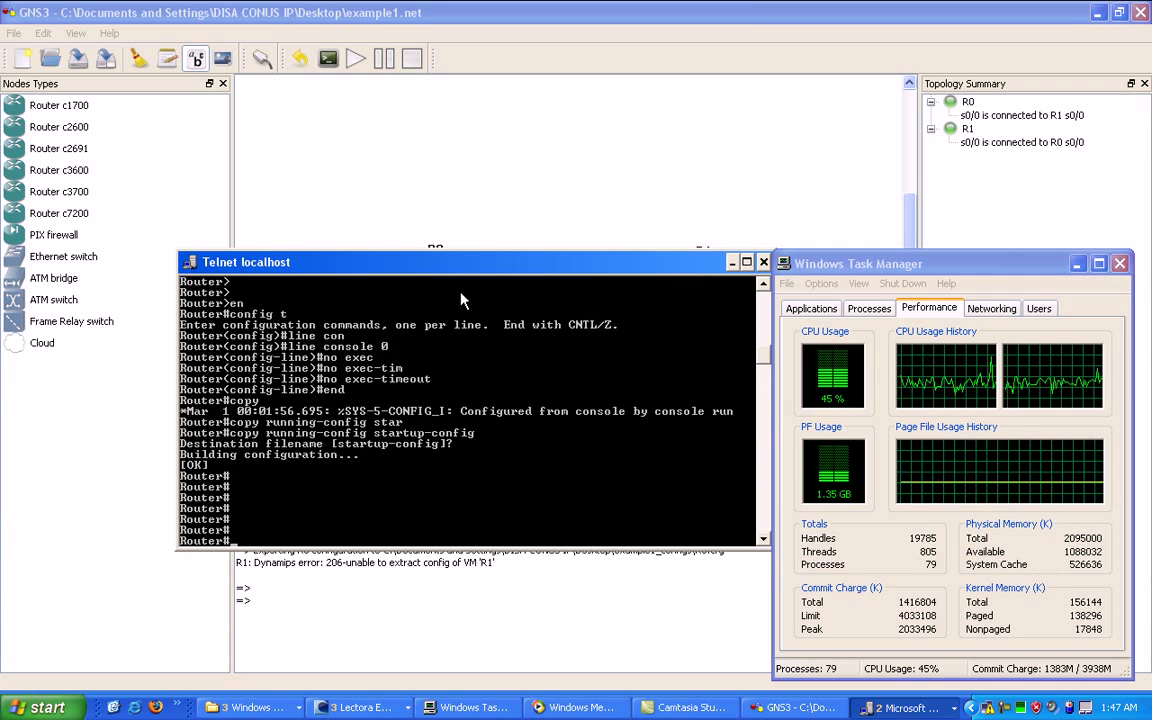
Step: Move R1's console below the routers to uncover the topology, and minimize Windows Task Manager
{"action": "left_click_drag", "start_coordinate": [440, 262], "coordinate": [746, 365]}
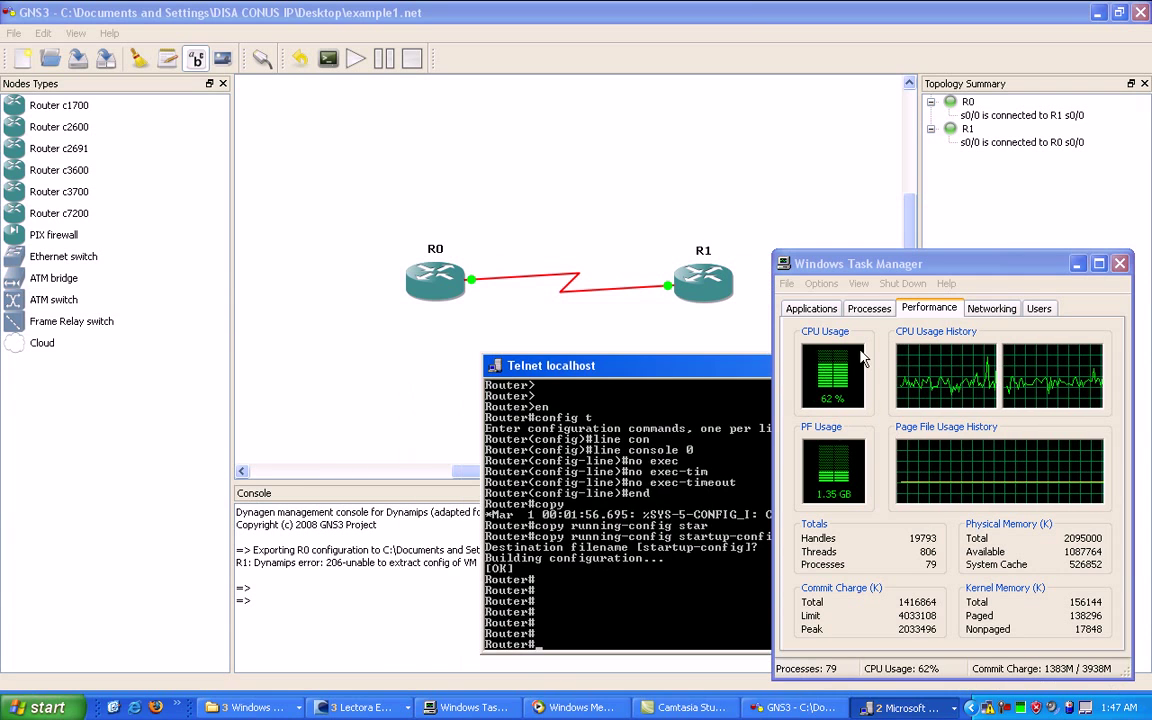
{"action": "left_click", "coordinate": [1077, 264]}
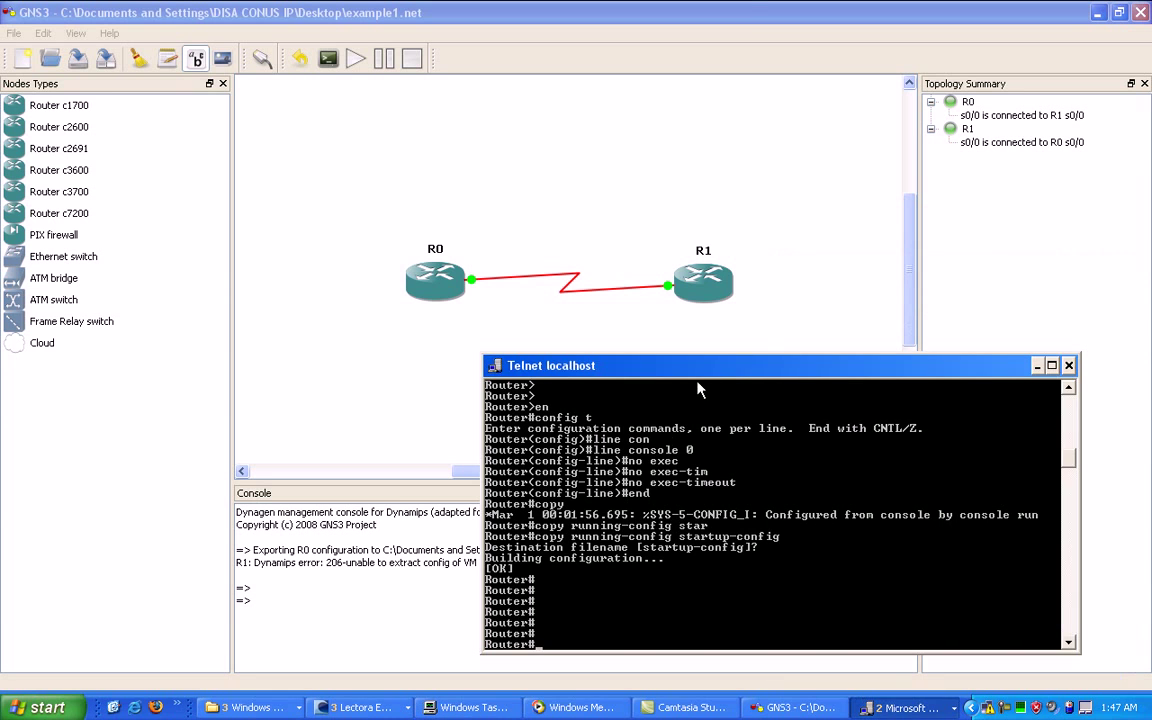
{"action": "left_click_drag", "start_coordinate": [698, 386], "coordinate": [729, 398]}
Step: In R1's console, run en and config t, set the hostname to R1, and leave configuration mode with end
{"action": "type", "text": "en"}
{"action": "key", "text": "Return"}
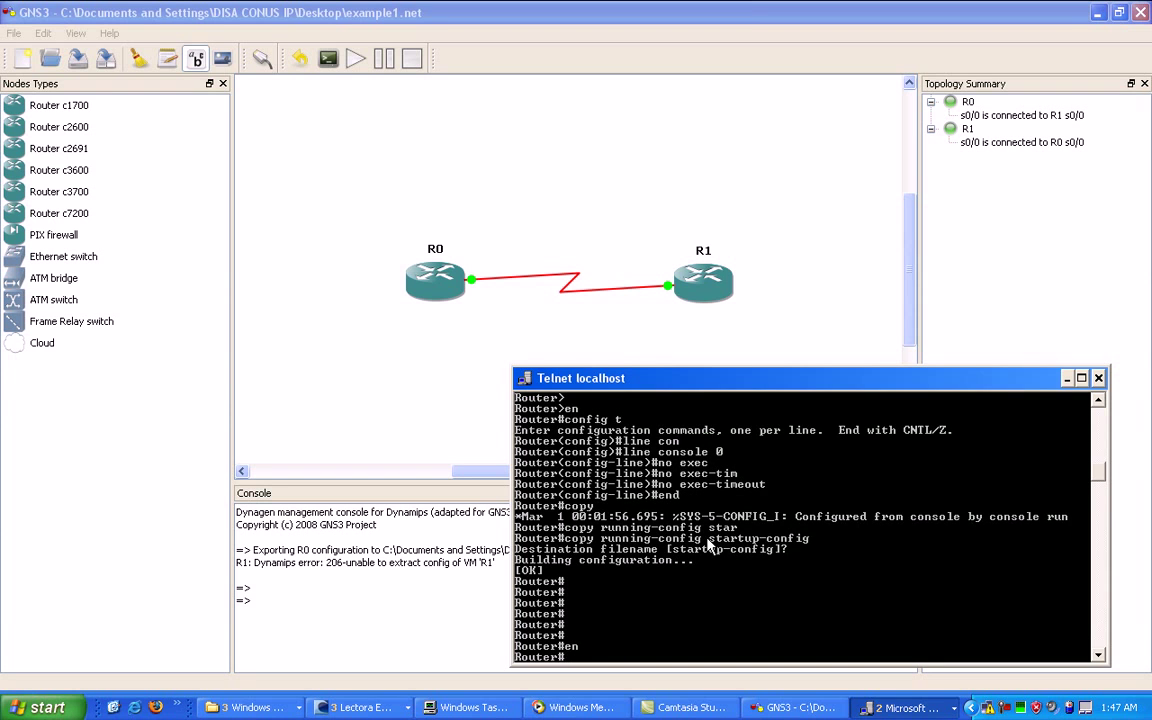
{"action": "type", "text": "config t"}
{"action": "key", "text": "Return"}
{"action": "type", "text": "host"}
{"action": "key", "text": "Tab"}
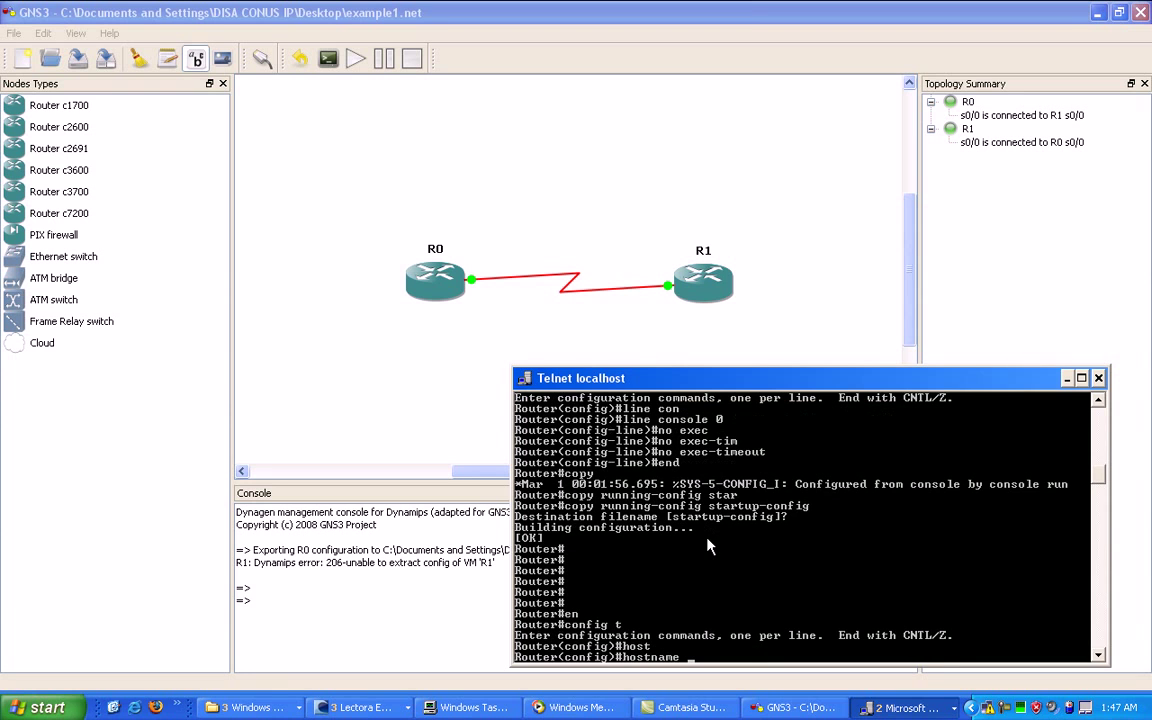
{"action": "type", "text": "R1"}
{"action": "key", "text": "Return"}
{"action": "type", "text": "end"}
{"action": "key", "text": "Return"}
Step: Save R1's renamed configuration with copy running-config startup-config, accepting the default destination filename
{"action": "type", "text": "copy r"}
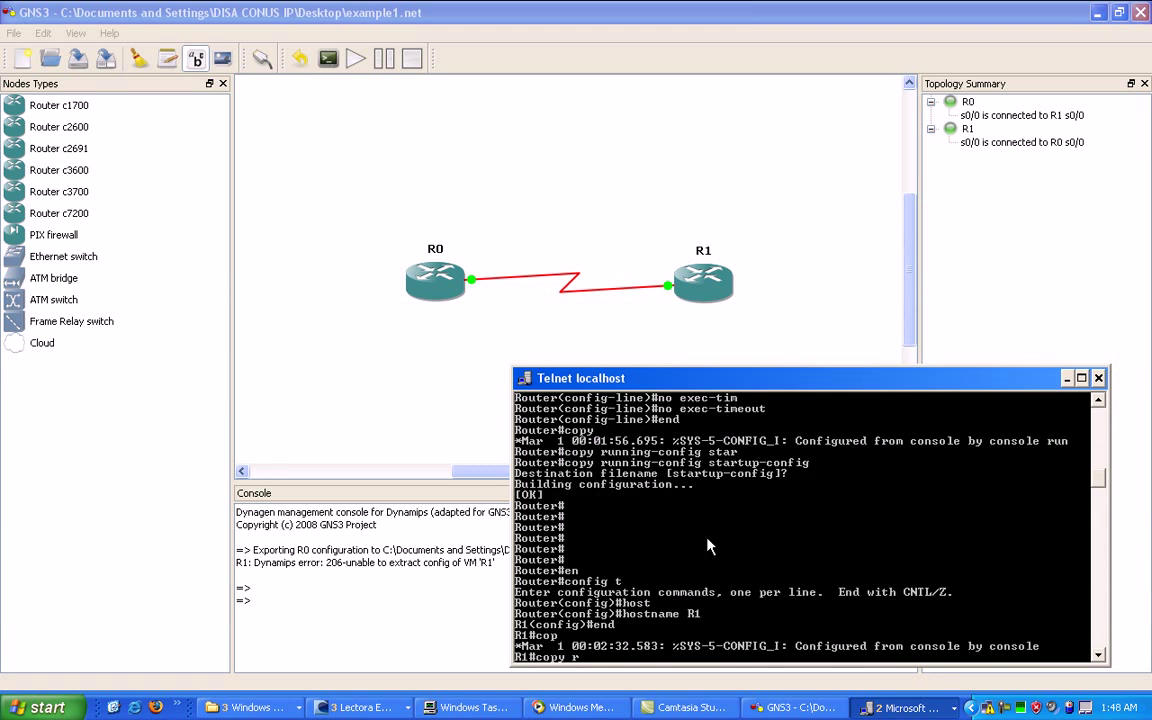
{"action": "type", "text": "un"}
{"action": "key", "text": "Tab"}
{"action": "type", "text": "star"}
{"action": "key", "text": "Tab"}
{"action": "key", "text": "Return"}
{"action": "key", "text": "Return"}
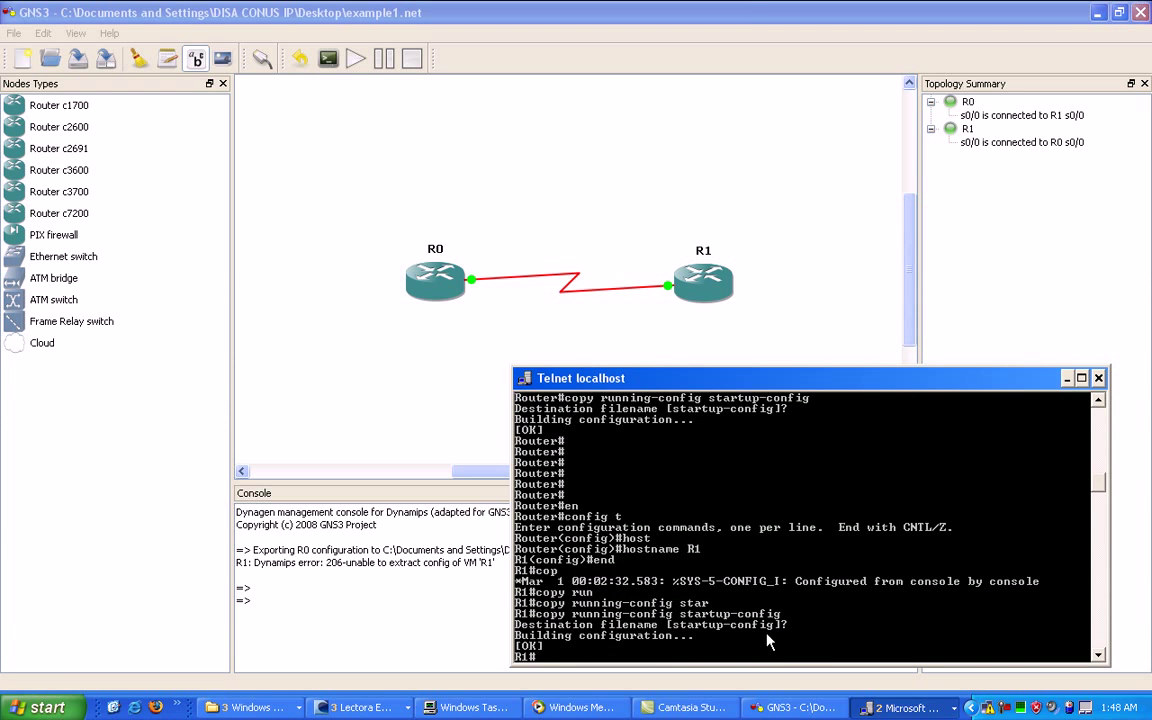
Step: Restore R0's console and arrange the two router consoles next to each other below the topology
{"action": "left_click", "coordinate": [905, 707]}
{"action": "left_click", "coordinate": [902, 680]}
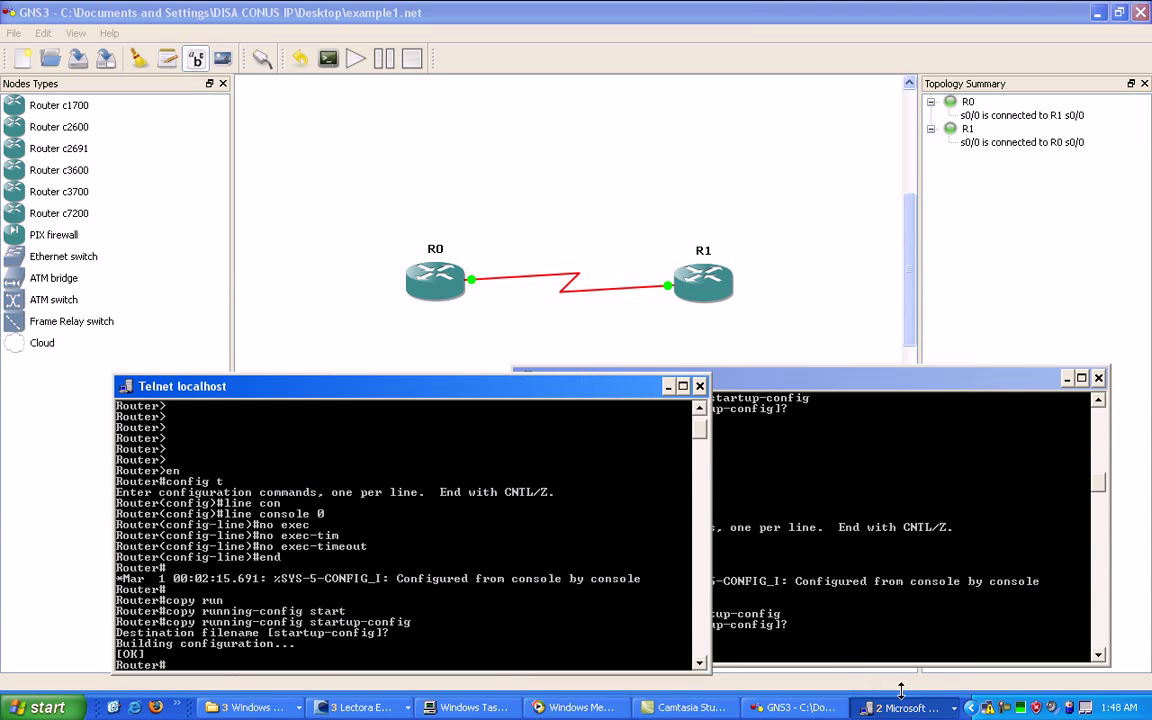
{"action": "left_click_drag", "start_coordinate": [292, 386], "coordinate": [184, 385]}
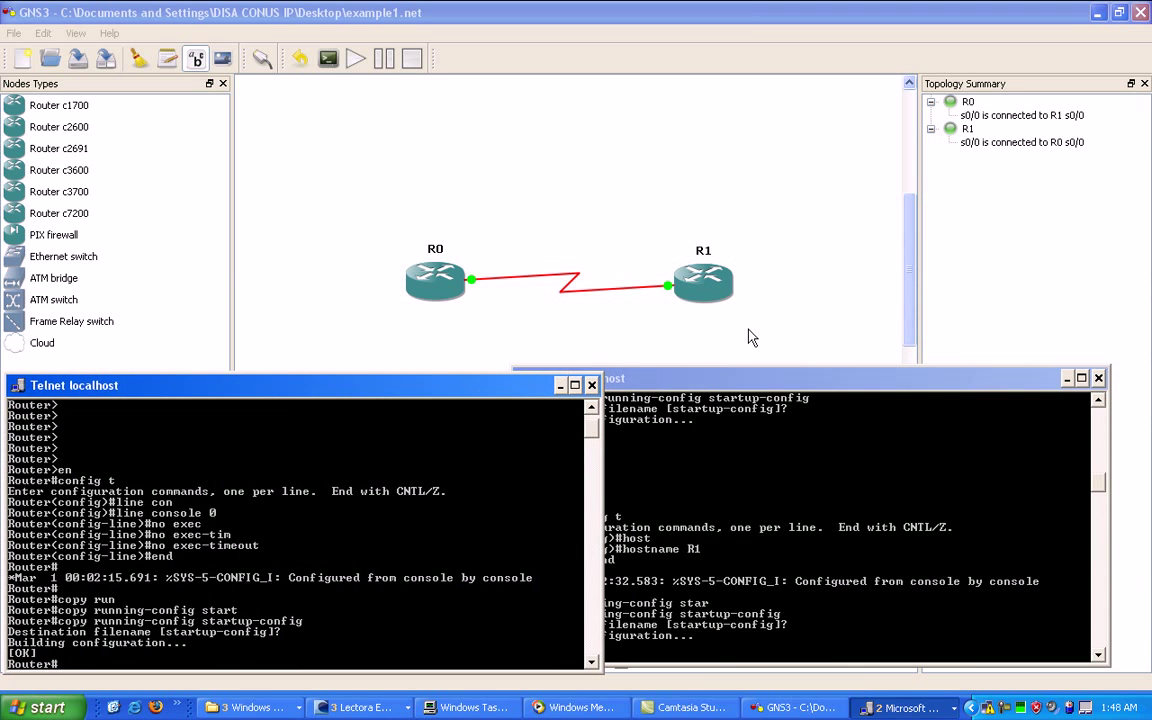
{"action": "left_click_drag", "start_coordinate": [660, 378], "coordinate": [693, 378]}
Step: In R0's console, run config t, set the hostname to R0, and leave configuration mode with end
{"action": "left_click", "coordinate": [254, 534]}
{"action": "type", "text": "config t"}
{"action": "key", "text": "Return"}
{"action": "type", "text": "host"}
{"action": "key", "text": "Tab"}
{"action": "type", "text": "R0"}
{"action": "key", "text": "Return"}
{"action": "type", "text": "c"}
{"action": "type", "text": "nd"}
{"action": "key", "text": "Return"}
Step: Save R0's configuration with copy running-config startup-config, accepting the default destination filename
{"action": "type", "text": "copy run"}
{"action": "key", "text": "Tab"}
{"action": "type", "text": "star"}
{"action": "key", "text": "Tab"}
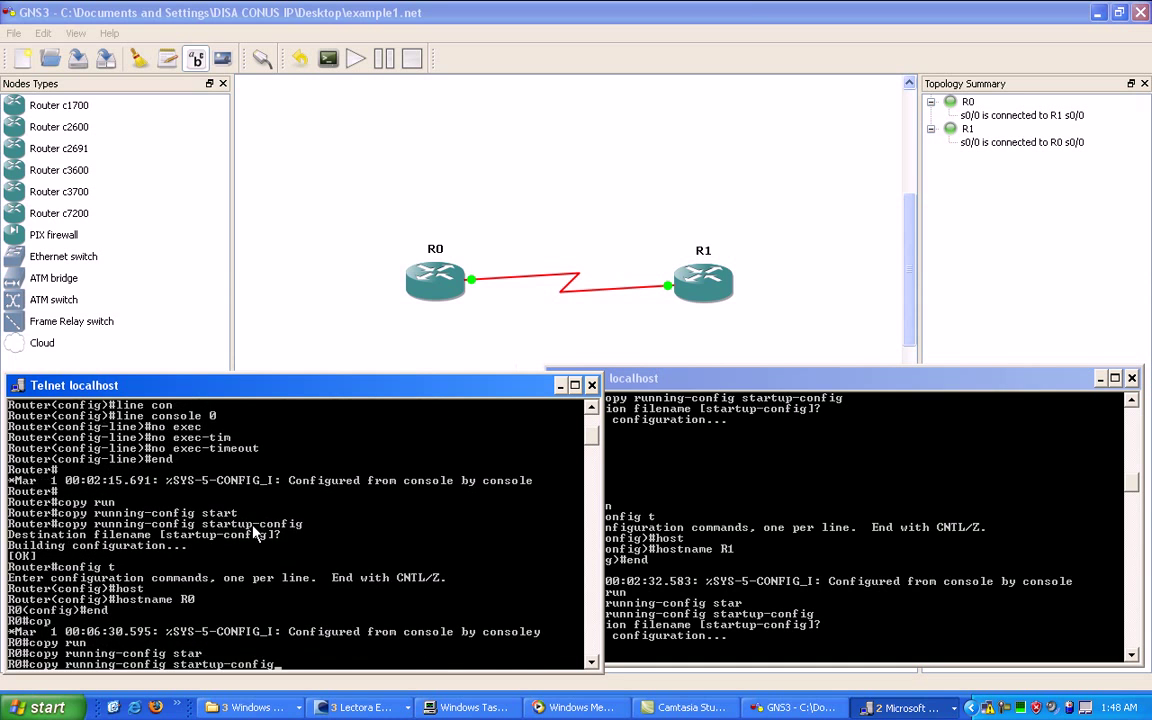
{"action": "key", "text": "Return"}
{"action": "key", "text": "Return"}
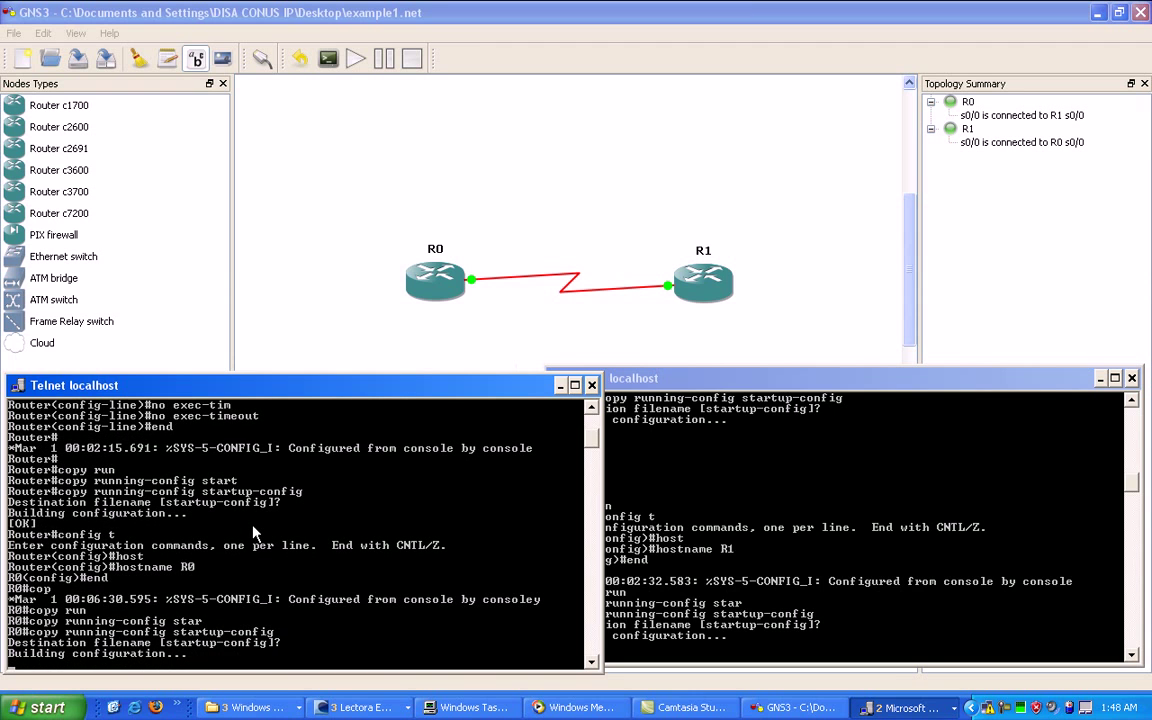
Step: Return to the topology window and save the example1.net project with both routers' configurations
{"action": "left_click", "coordinate": [310, 286]}
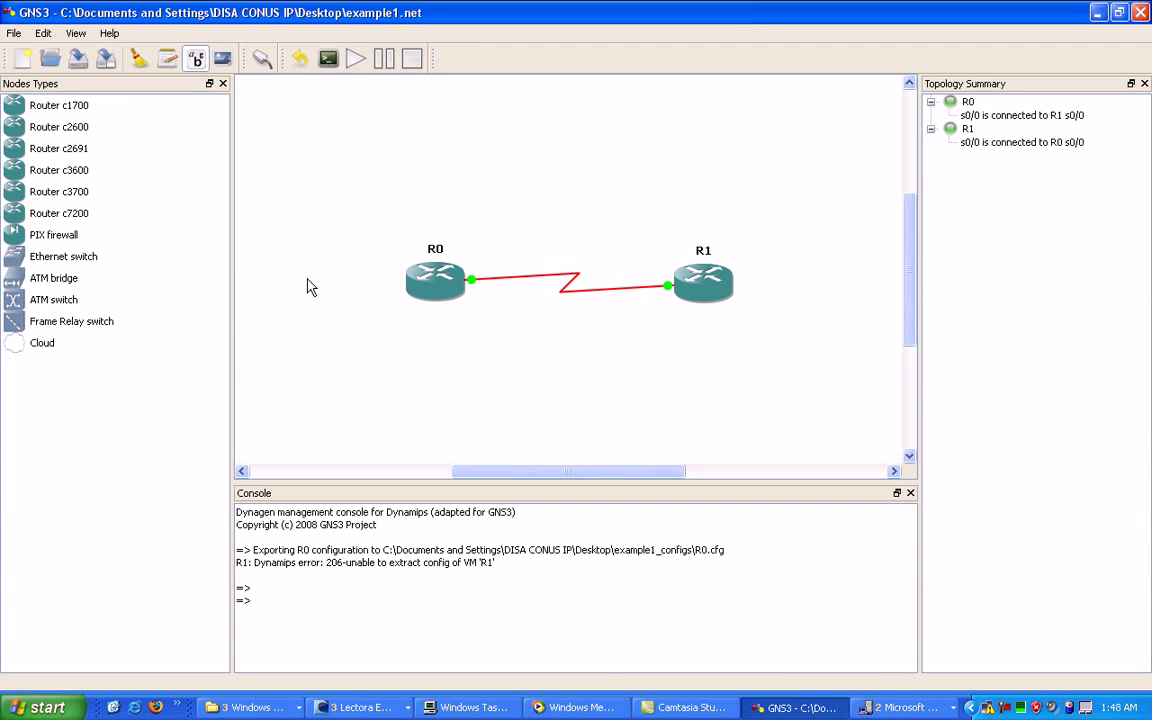
{"action": "left_click", "coordinate": [14, 33]}
{"action": "left_click", "coordinate": [37, 93]}
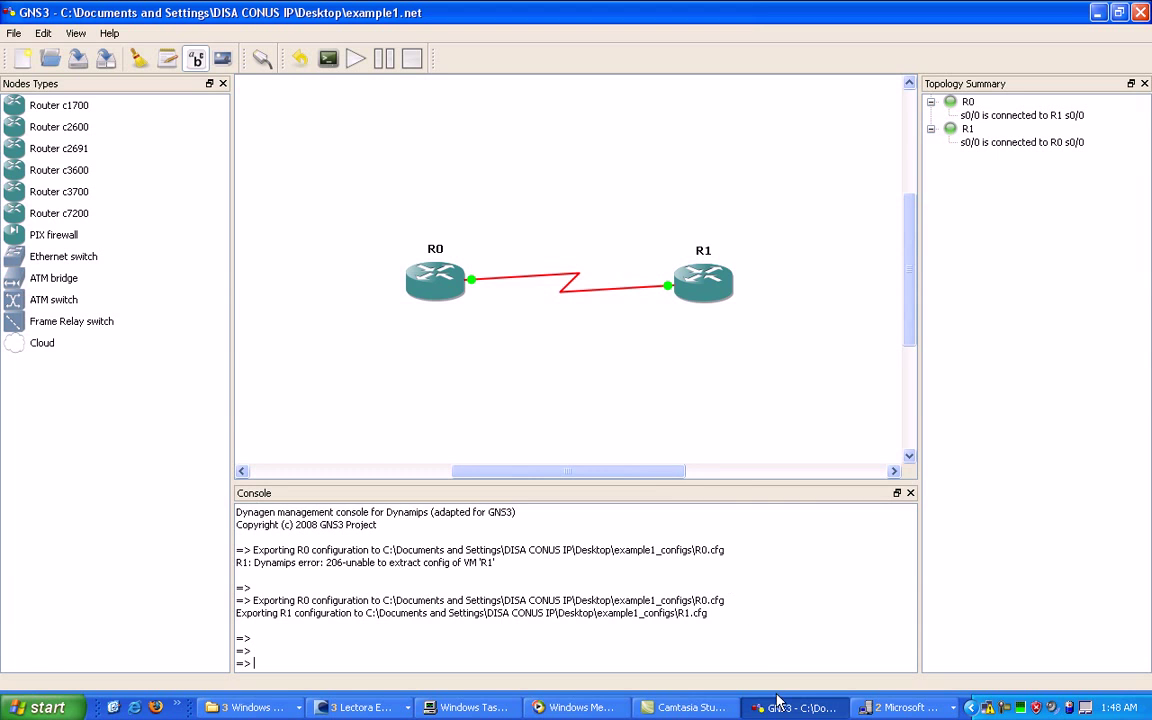
{"action": "left_click", "coordinate": [910, 707]}
{"action": "left_click", "coordinate": [581, 377]}
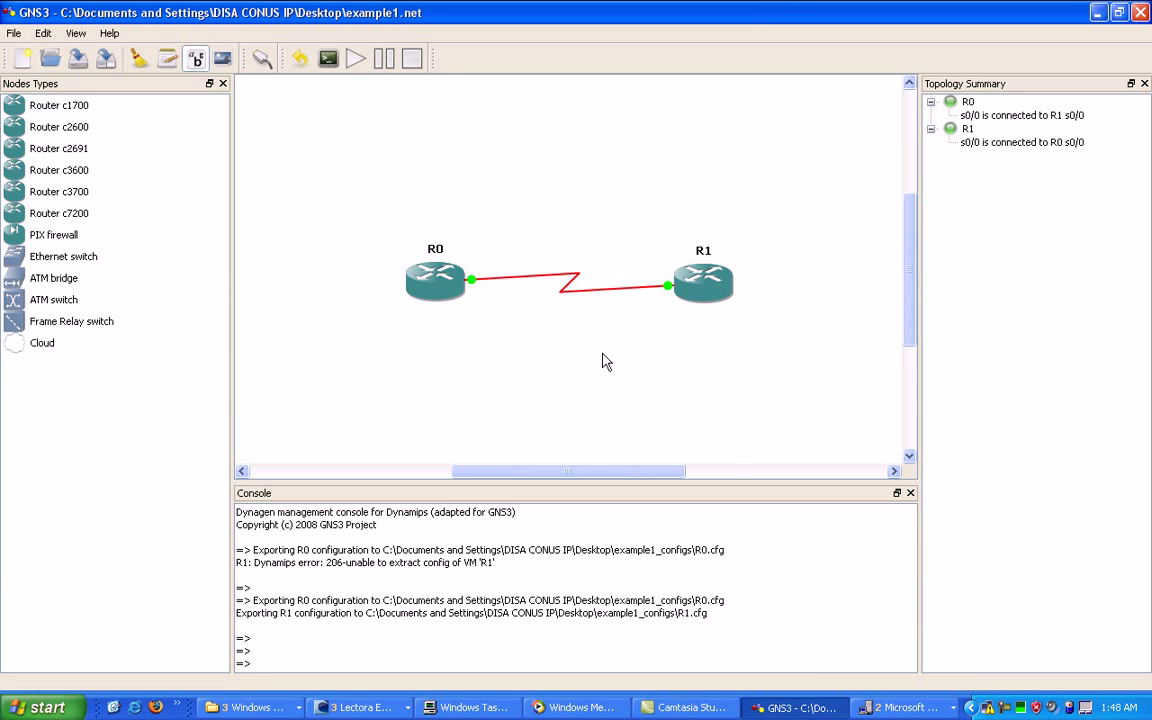